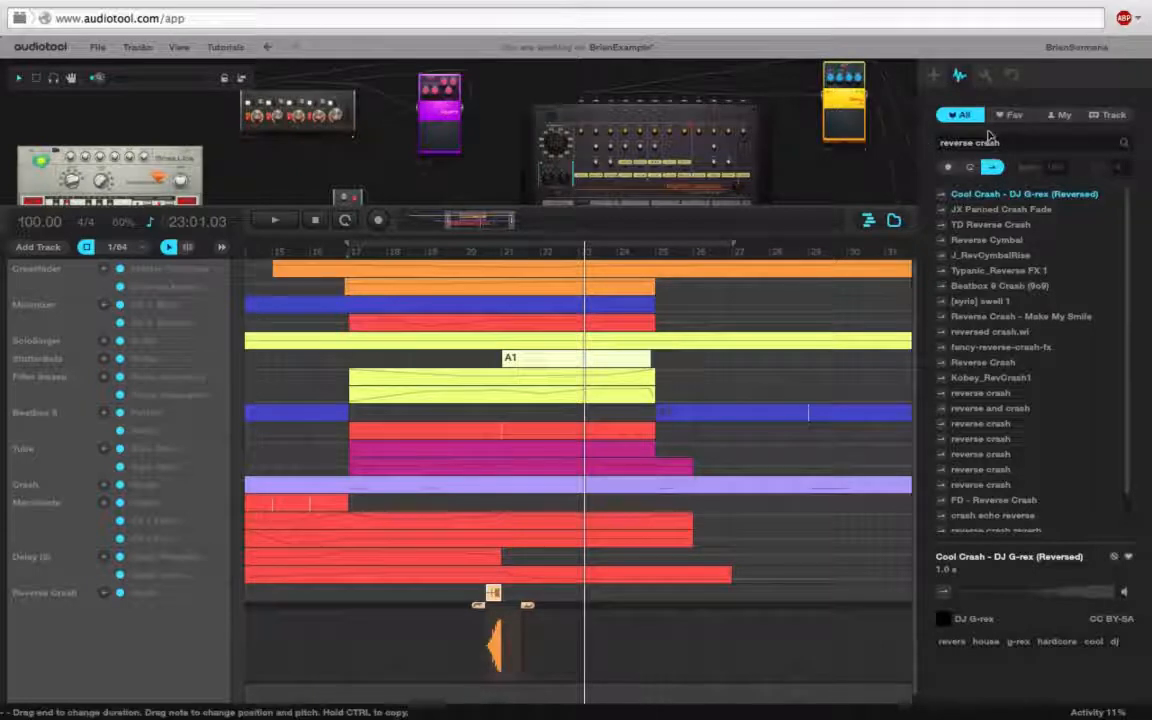
Step: Show the device list and play the arrangement from about bar 18
click(933, 75)
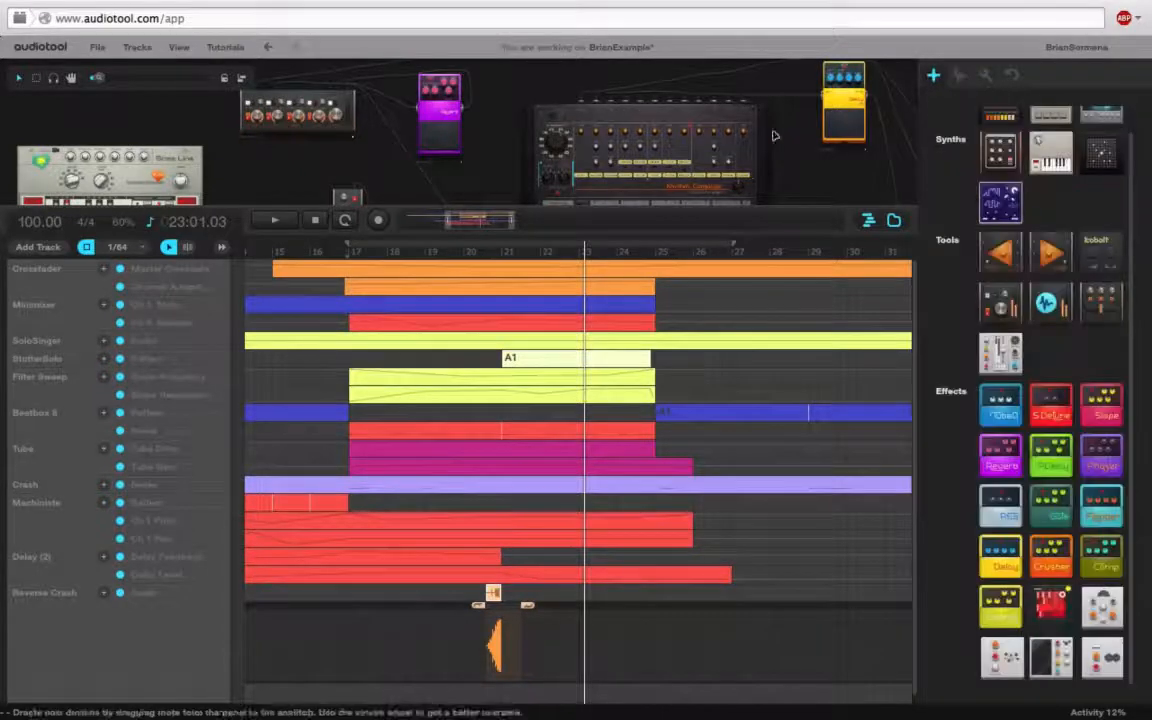
click(414, 252)
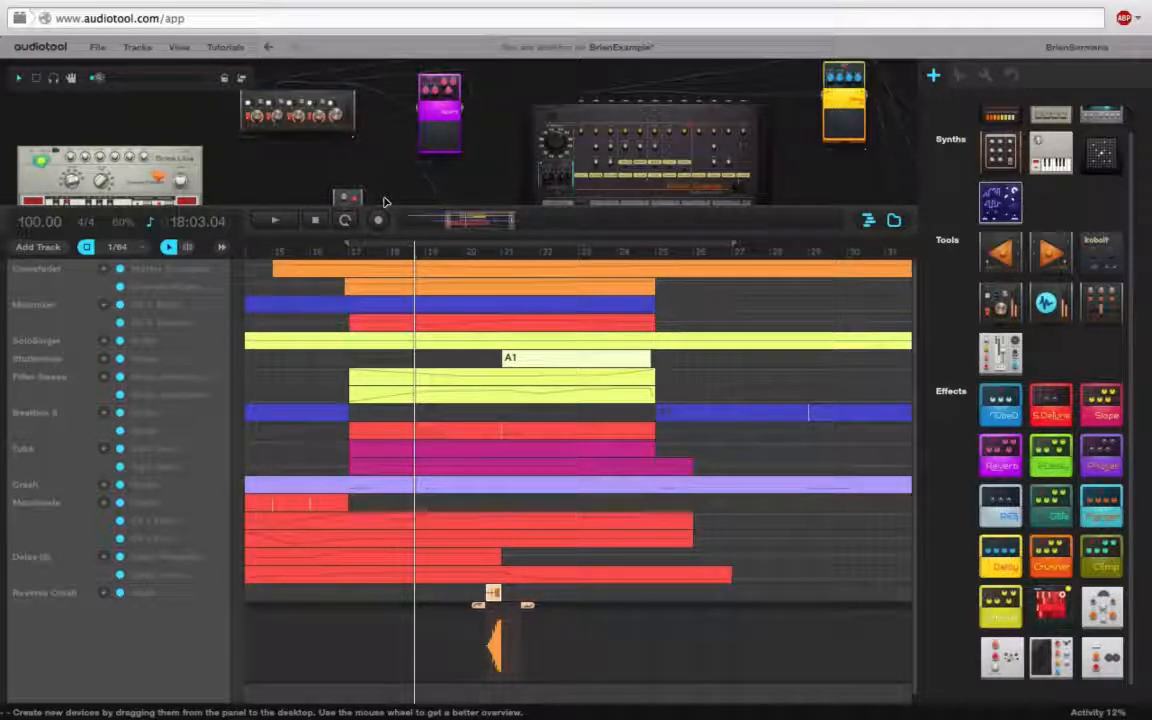
key(space)
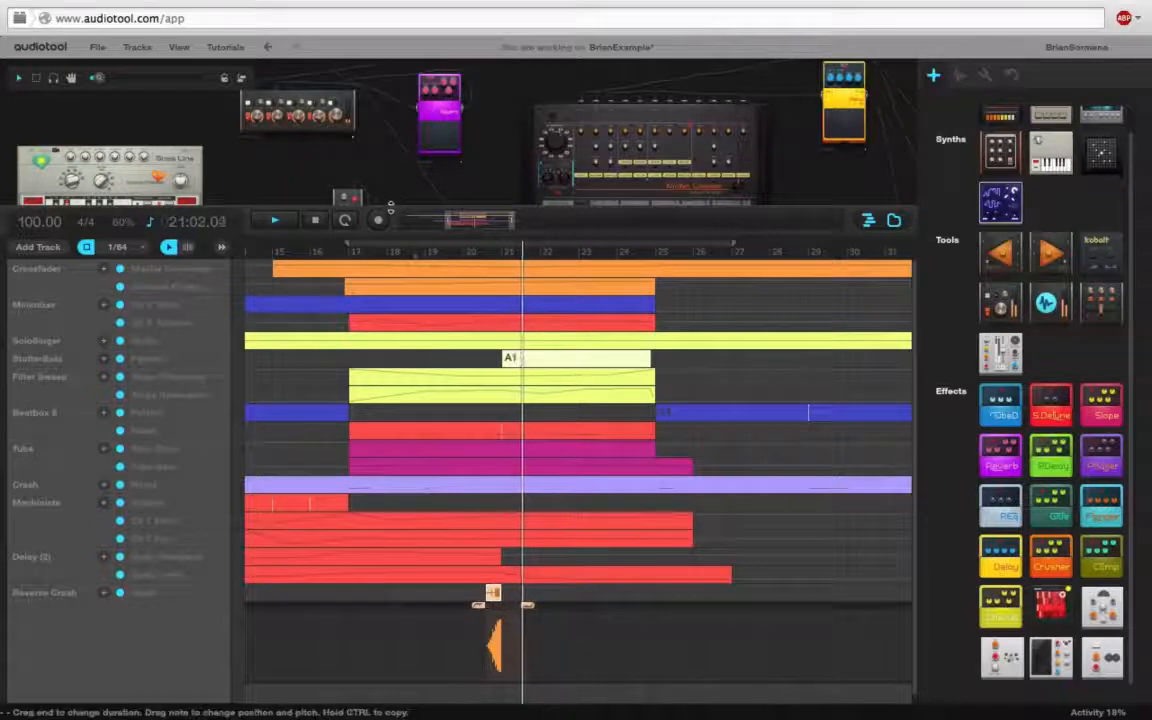
Step: Examine the Bass Line synth up close on the device desktop and play the arrangement
drag(386, 232, 386, 550)
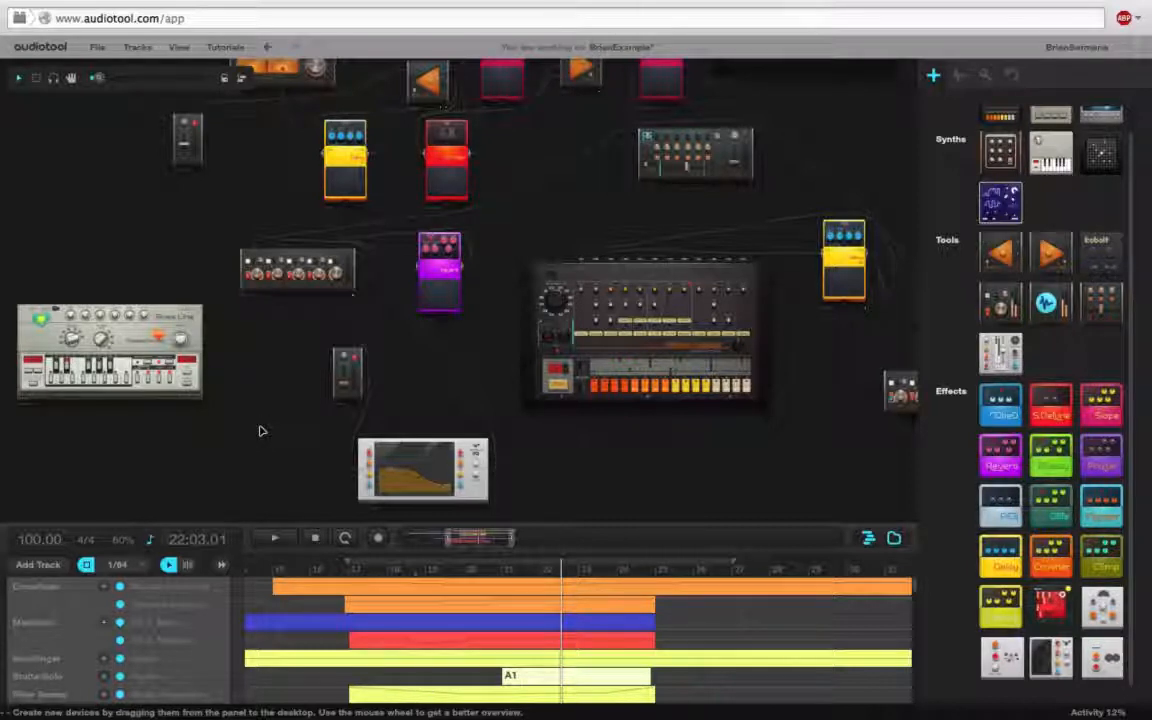
drag(257, 429, 303, 429)
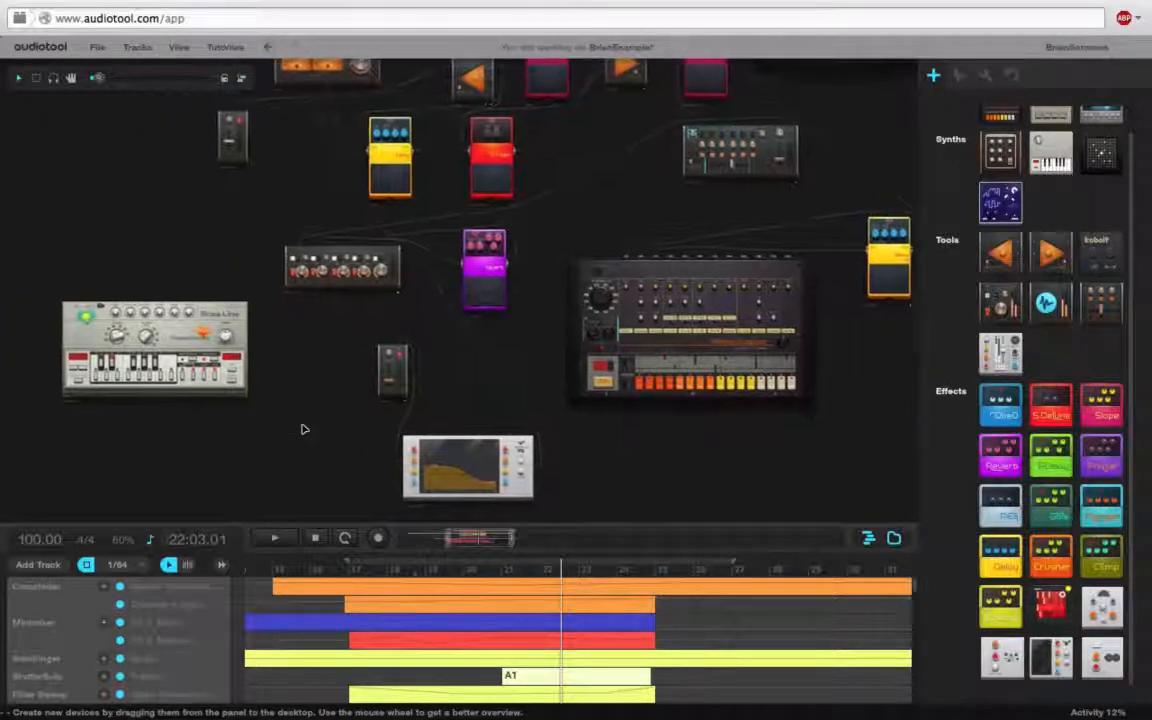
drag(330, 330, 337, 172)
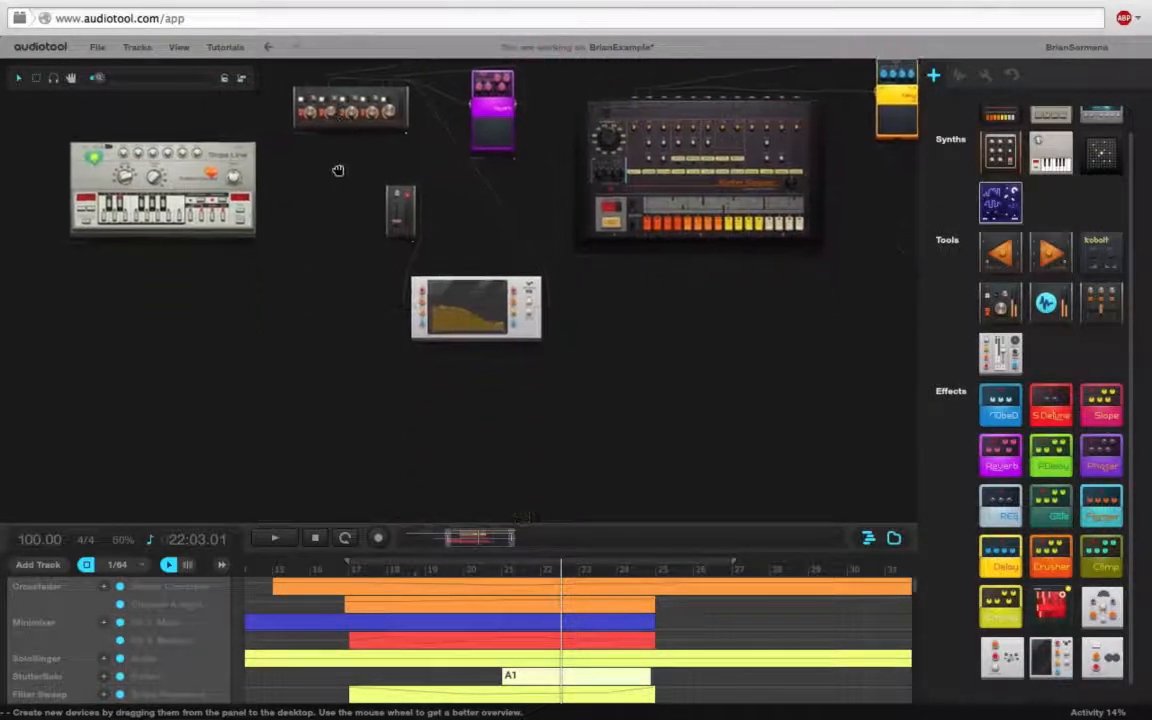
drag(667, 522, 660, 180)
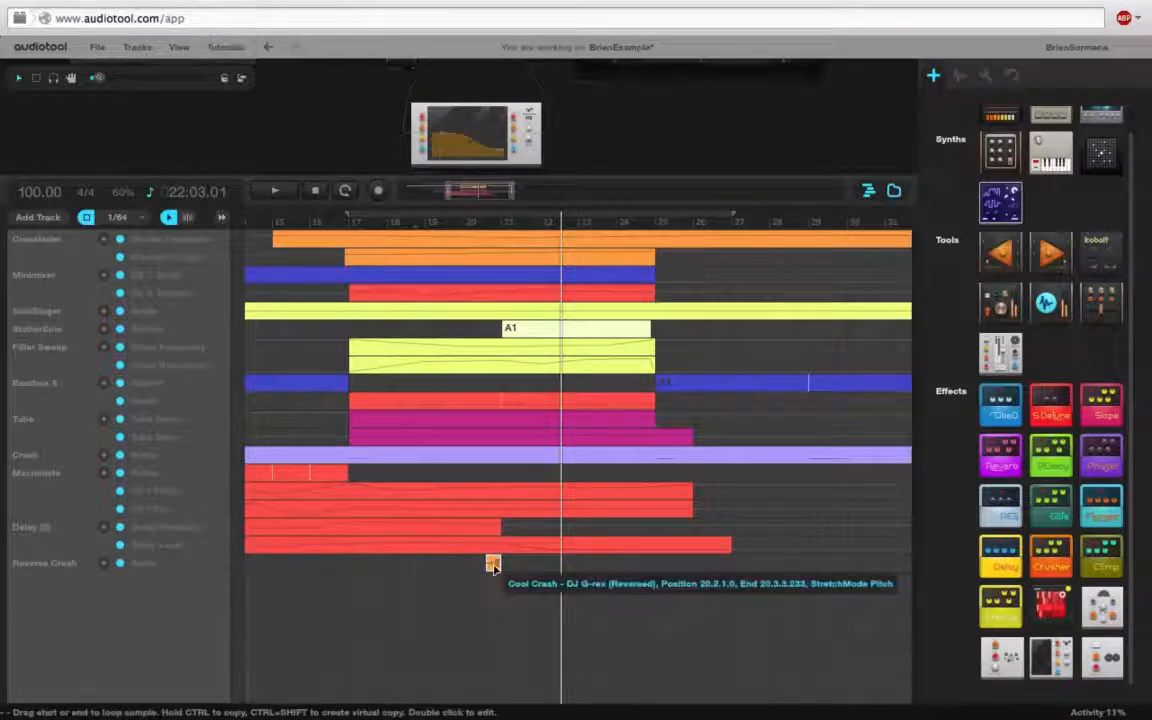
drag(384, 180, 381, 497)
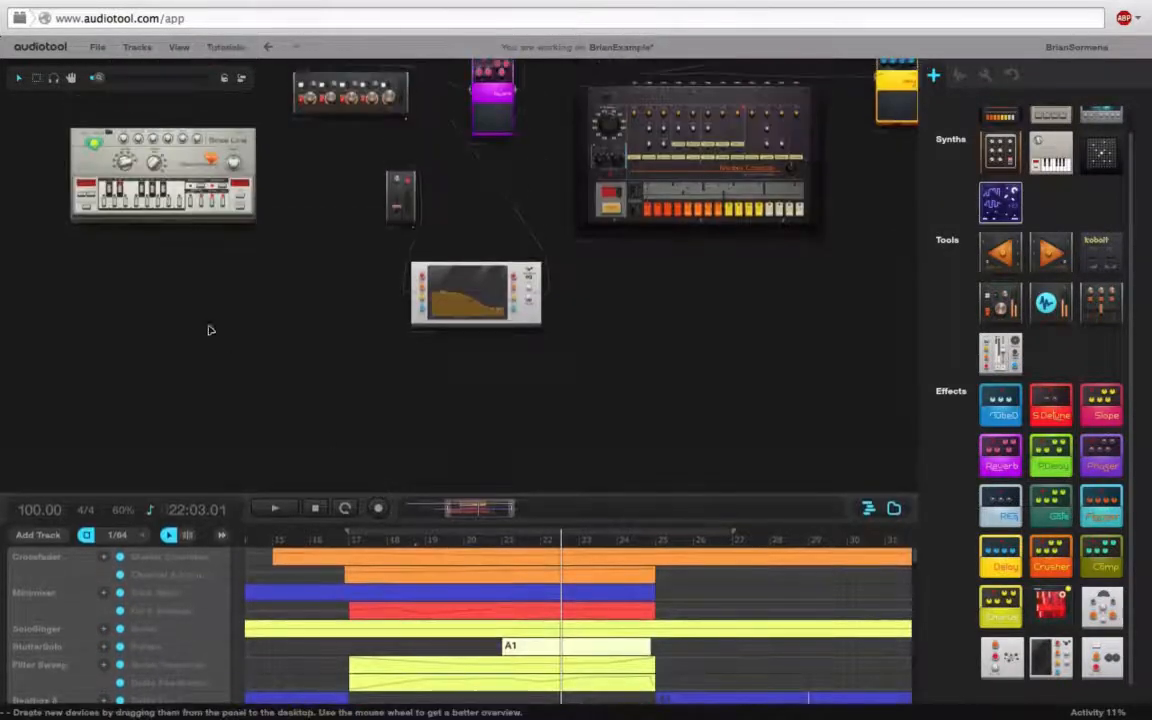
drag(209, 328, 449, 411)
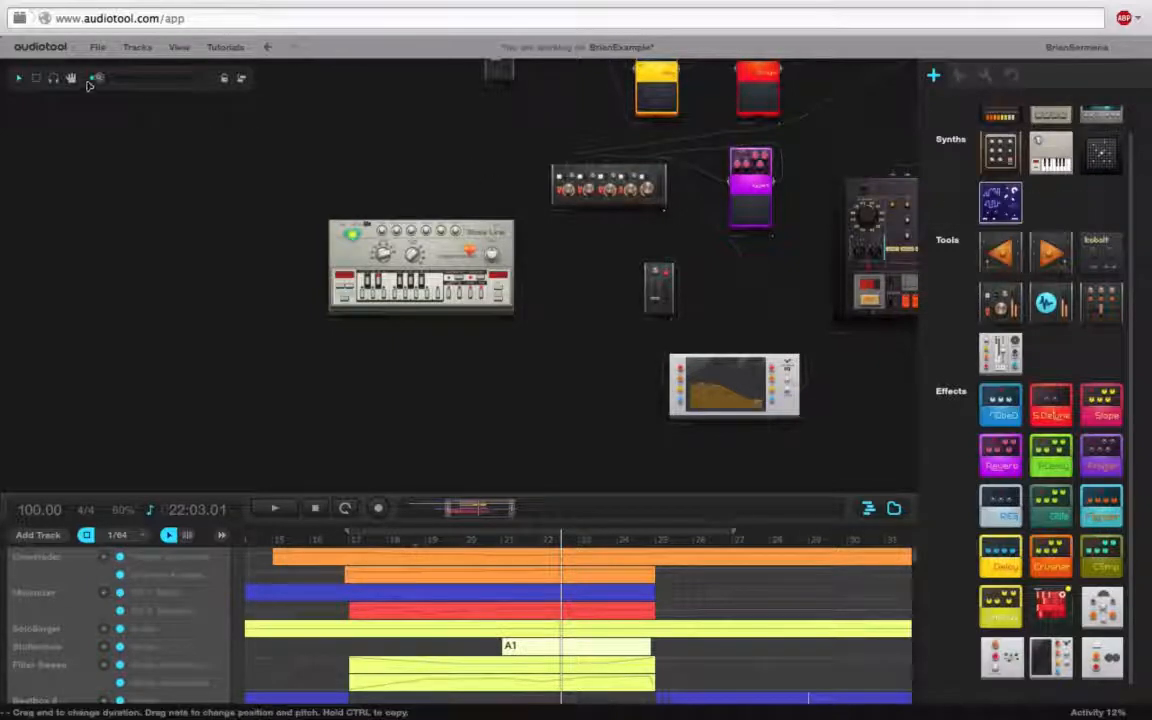
drag(99, 82, 152, 81)
drag(442, 111, 452, 155)
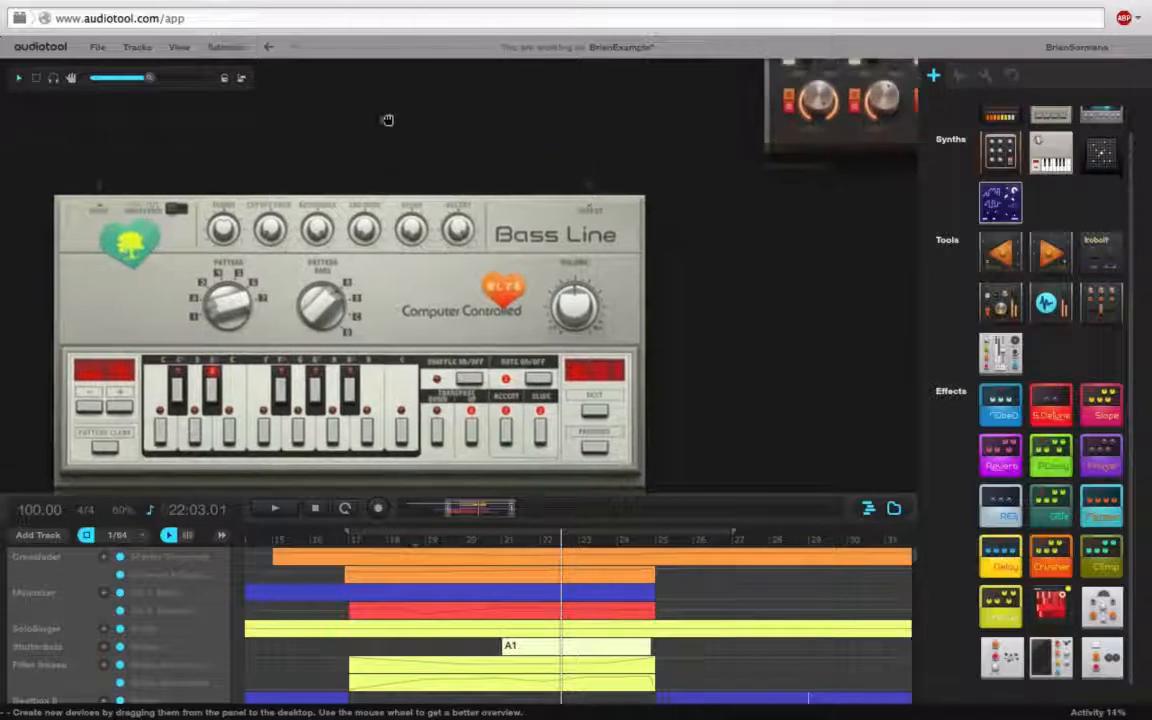
drag(388, 118, 378, 147)
drag(148, 72, 121, 80)
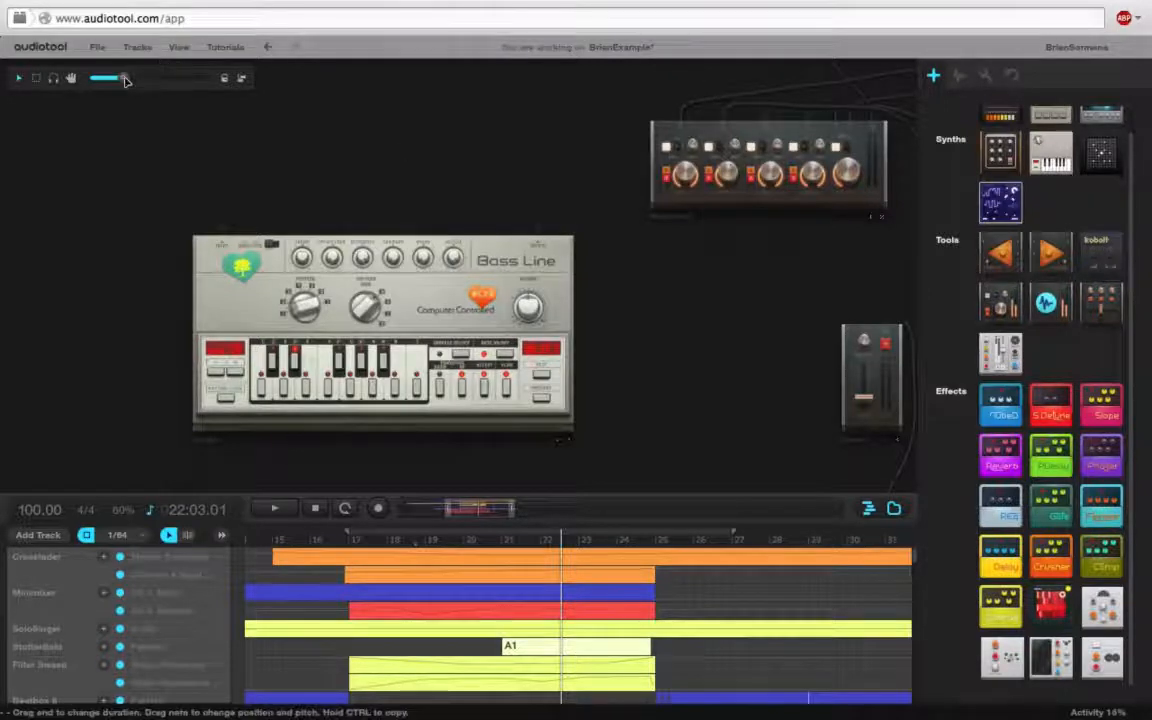
mouse_move(125, 80)
mouse_down()
mouse_move(149, 80)
mouse_move(124, 78)
mouse_up()
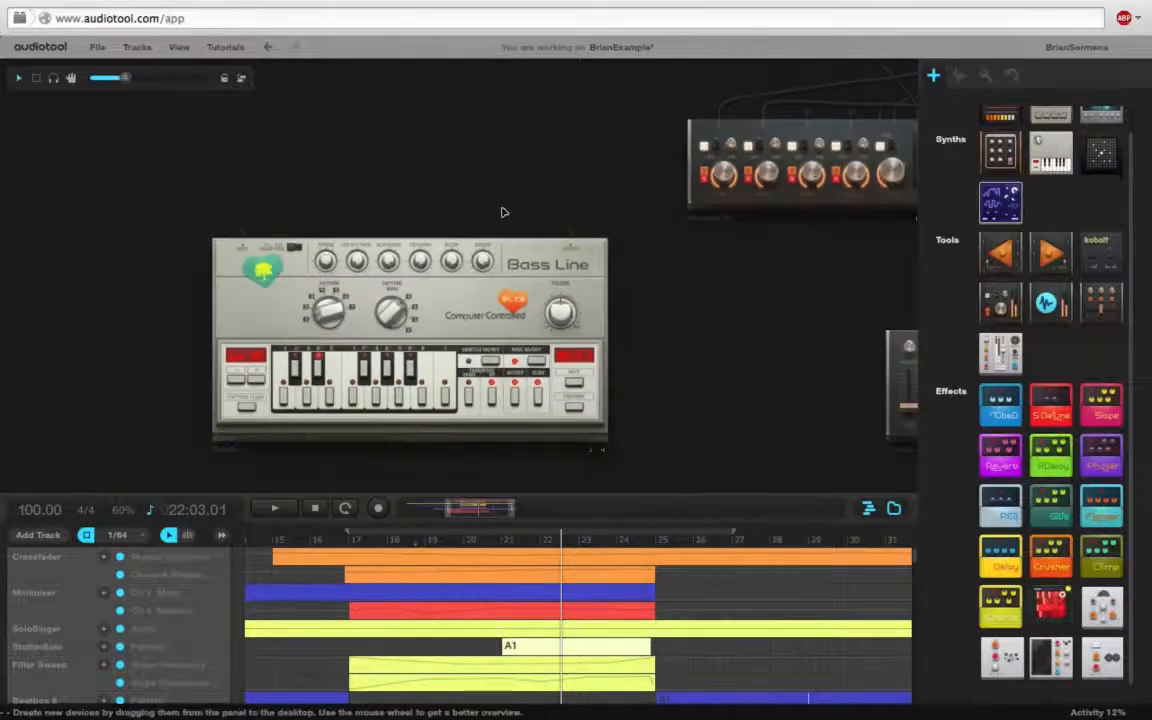
drag(518, 231, 755, 113)
drag(447, 193, 456, 86)
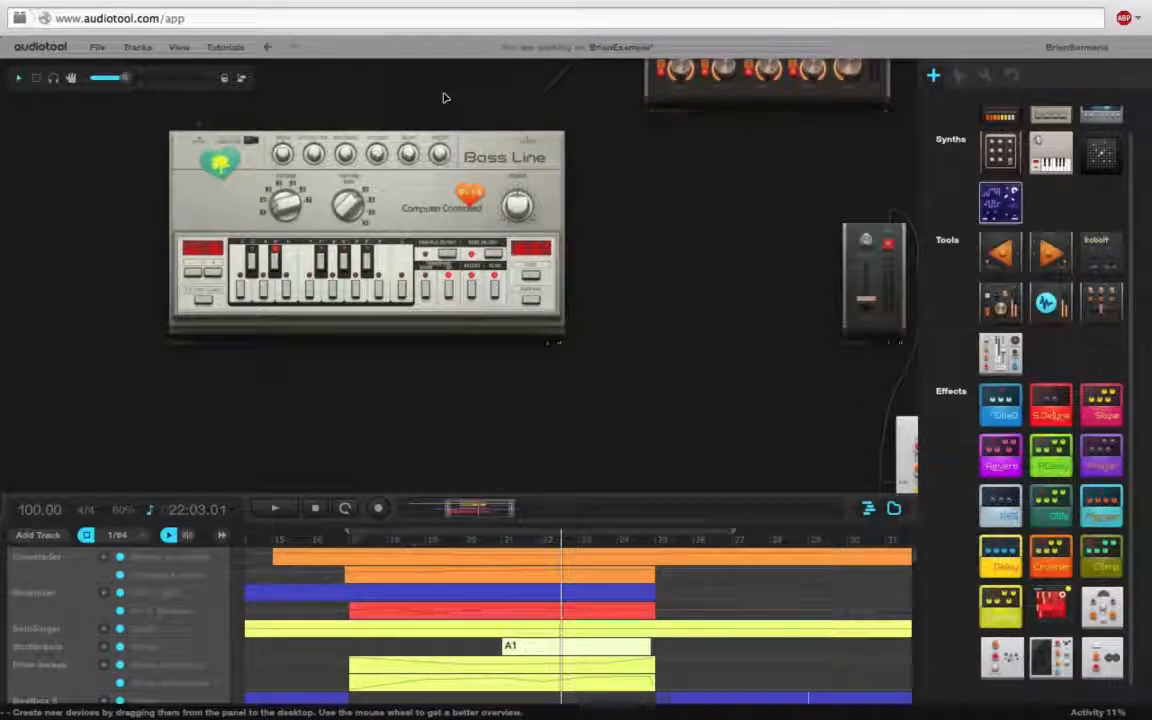
key(space)
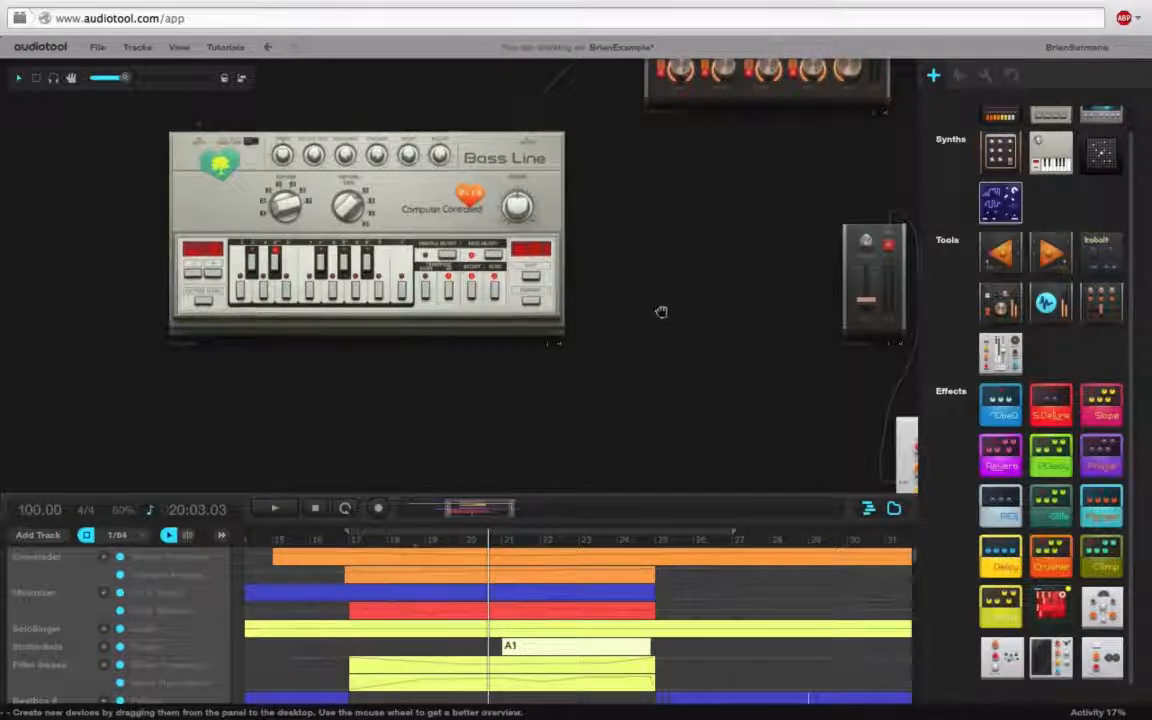
Step: Reset the preset of the Bass Line synth
drag(661, 311, 608, 256)
drag(504, 278, 592, 370)
right_click(186, 228)
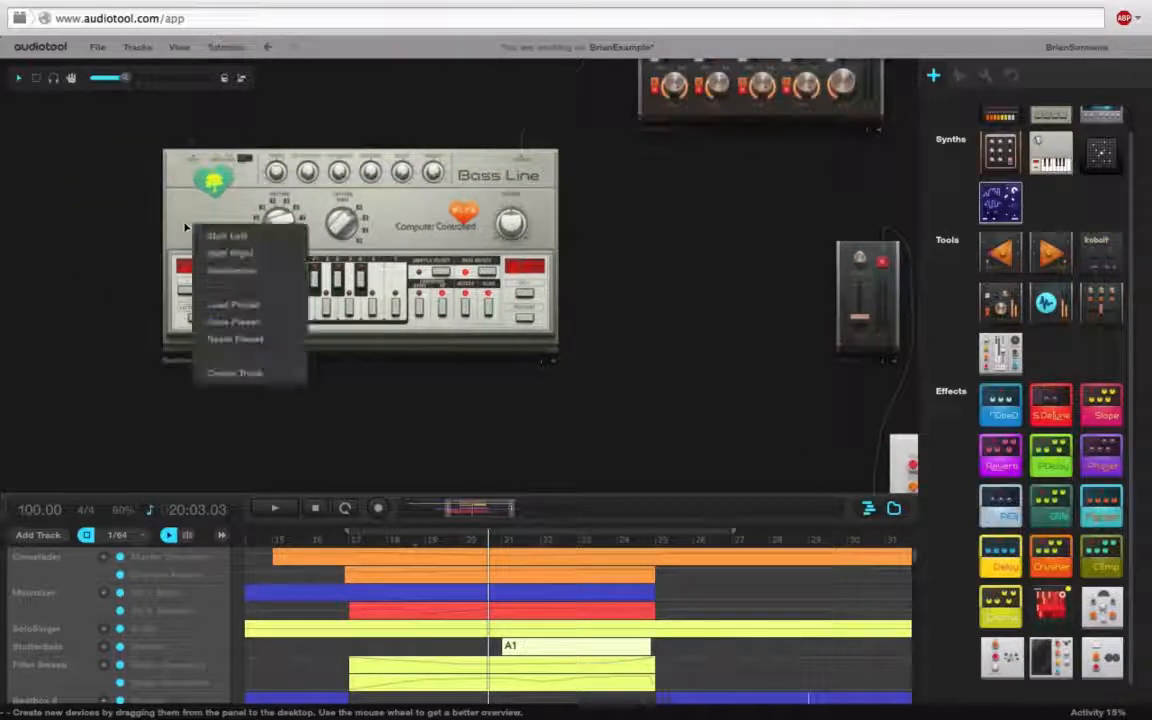
click(282, 340)
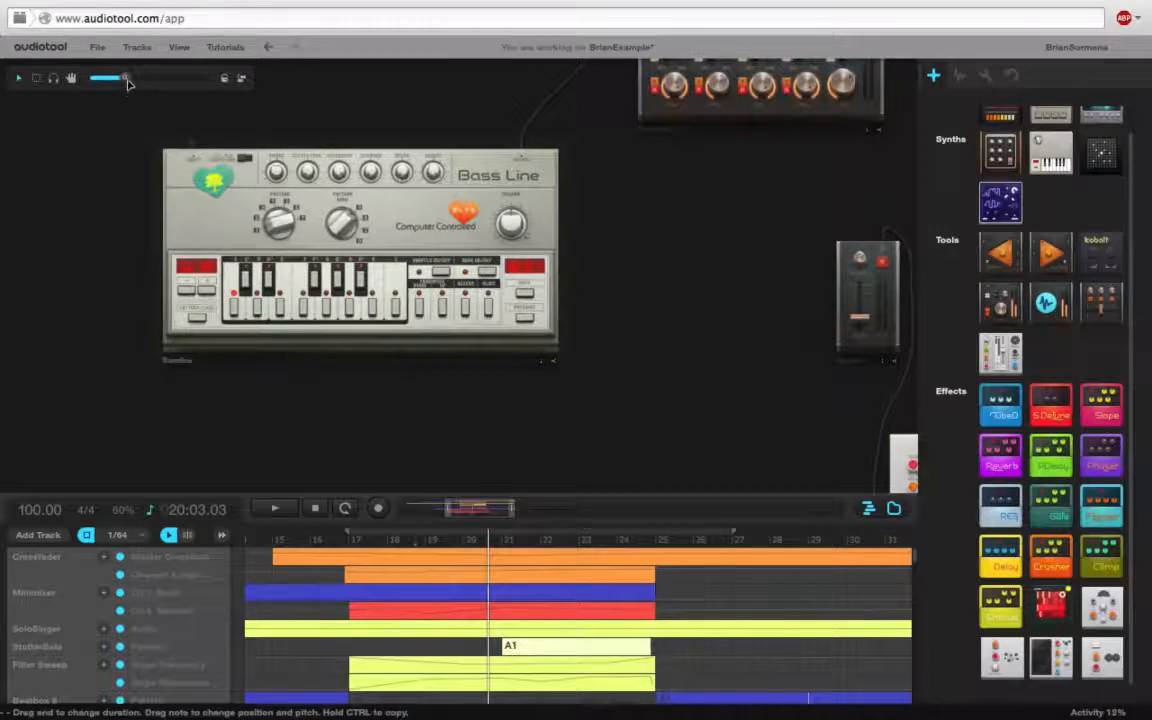
Step: Enlarge the timeline and add a PatternTrack for the Bassline device
drag(127, 83, 158, 80)
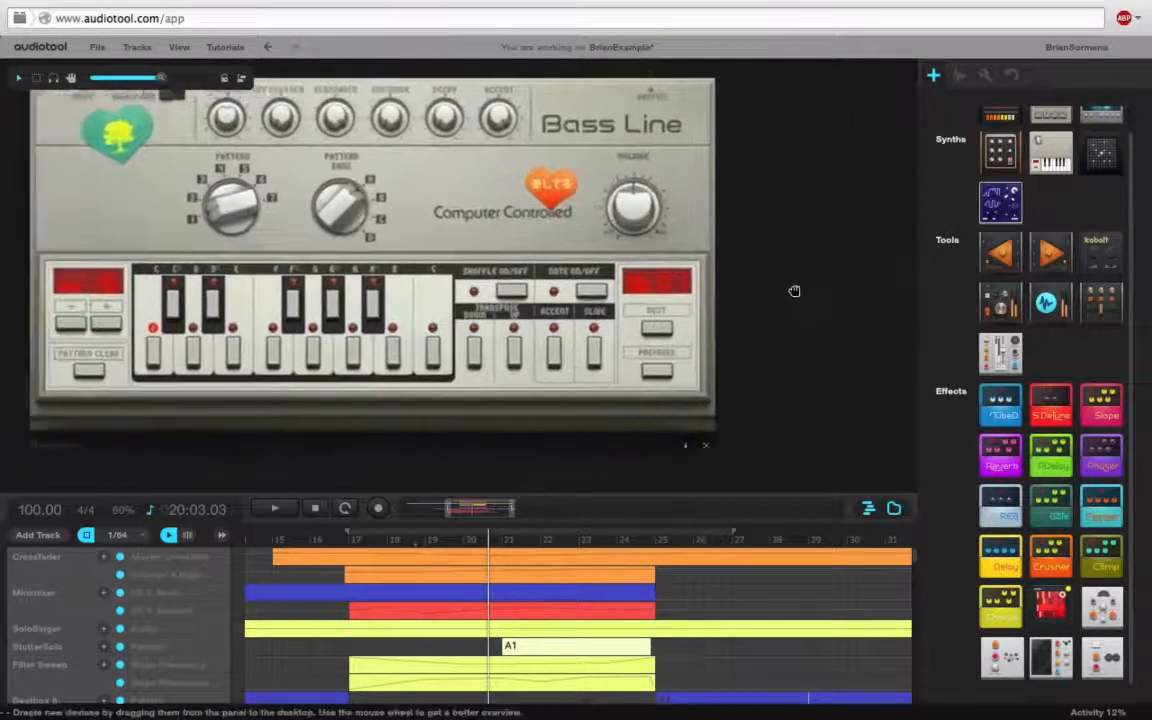
drag(743, 359, 784, 319)
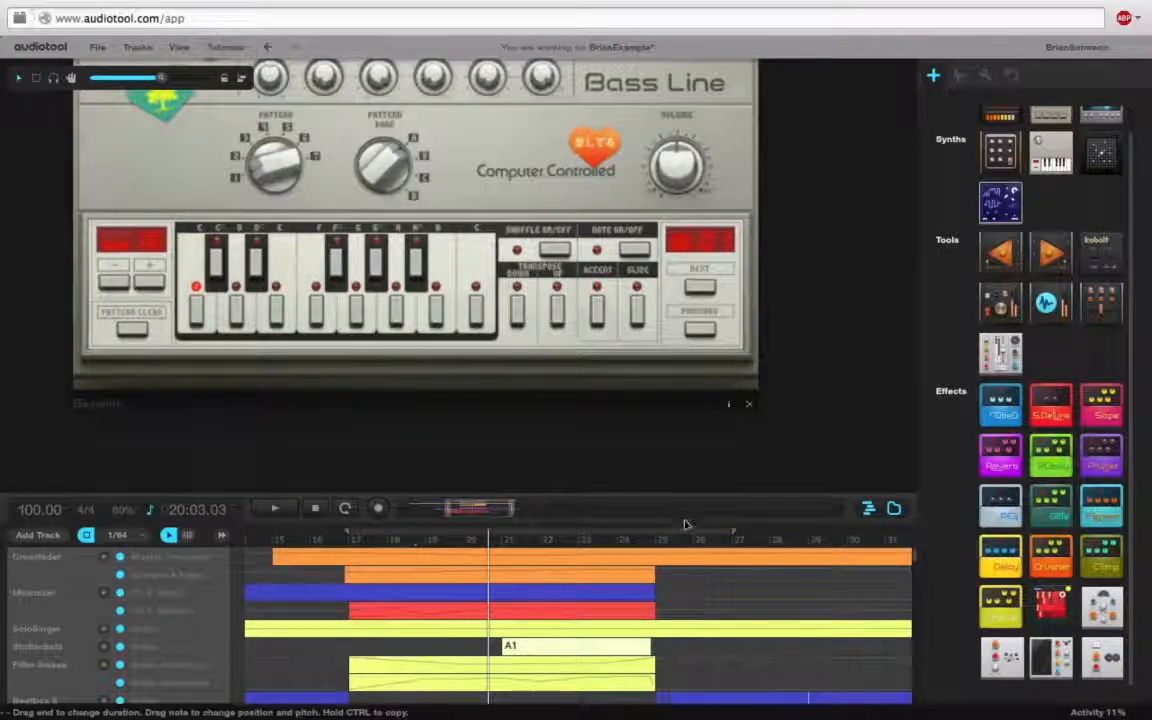
drag(641, 493, 659, 12)
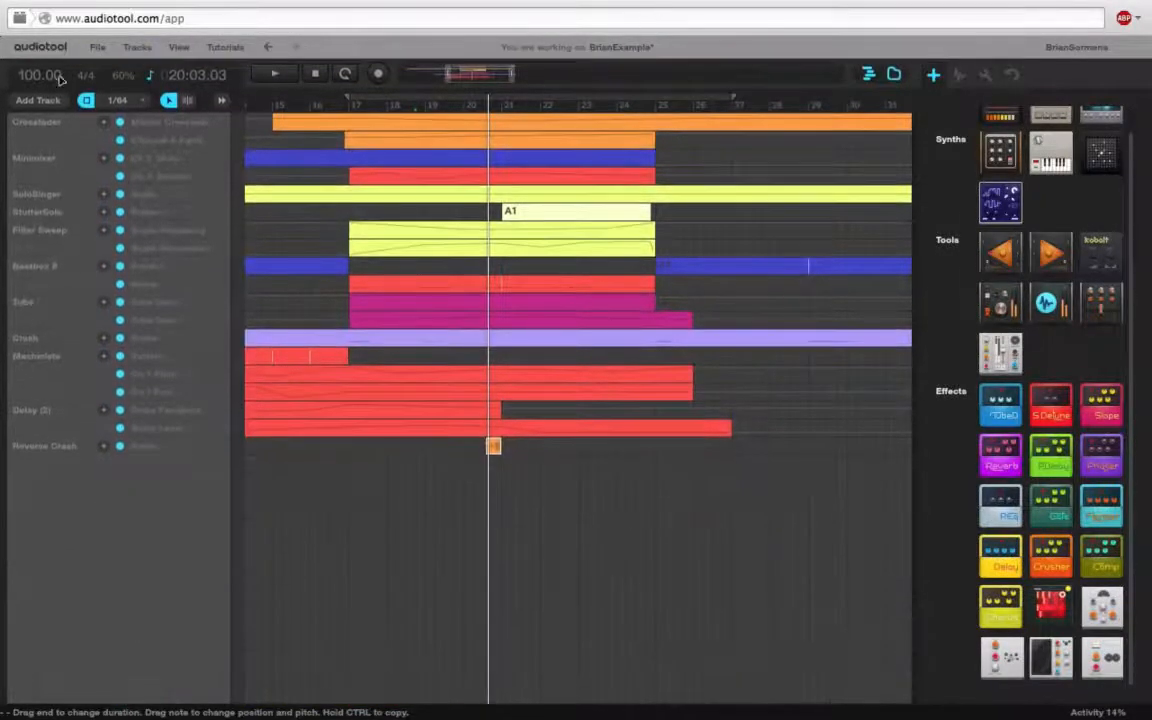
click(40, 100)
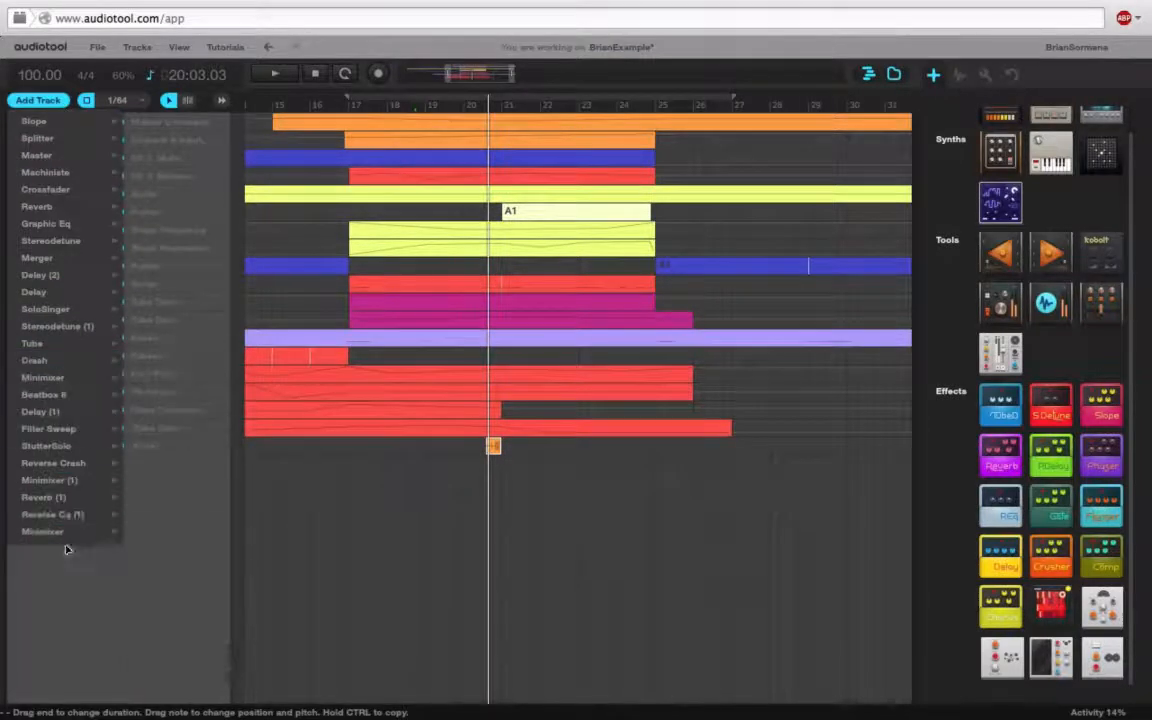
mouse_move(113, 532)
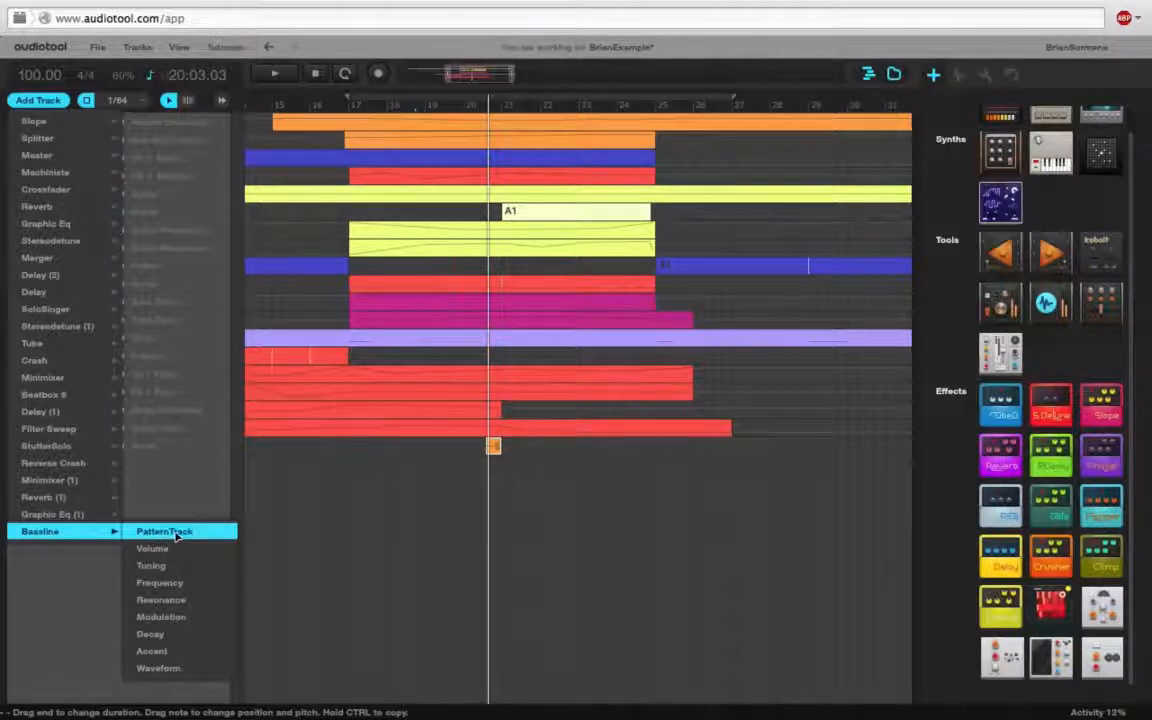
click(165, 533)
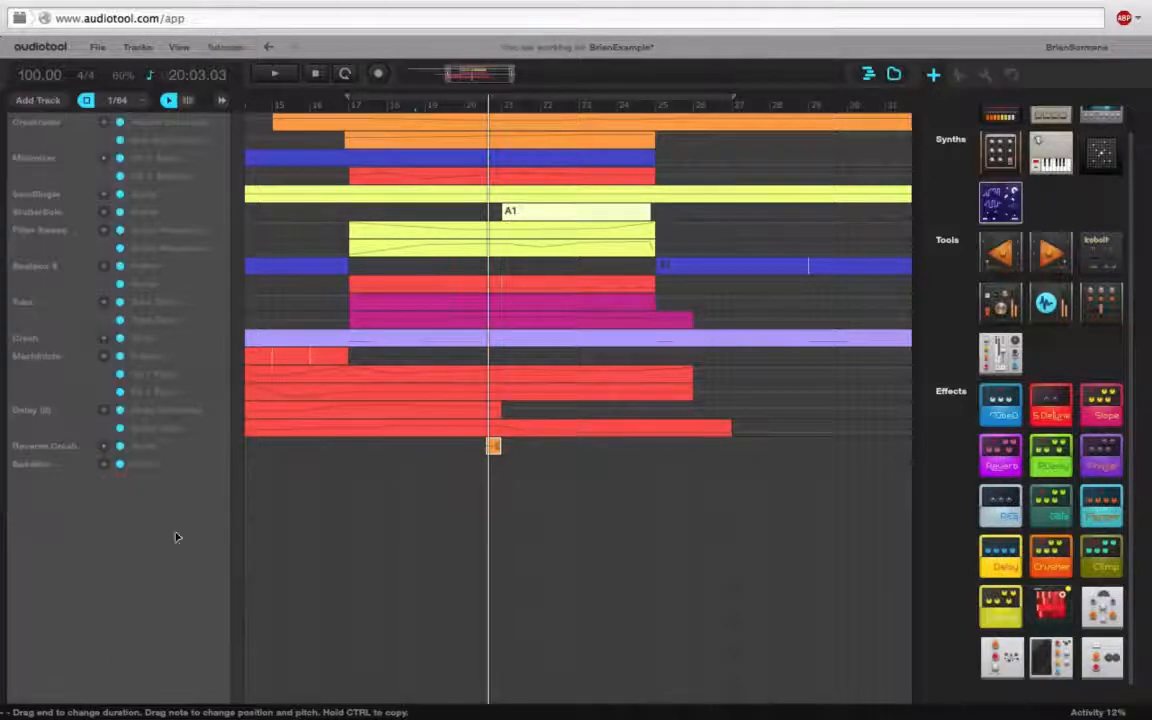
Step: Create an A1 pattern region at bar 25 on the Bassline track and, with snapping at 1/2, extend it to bar 27
double_click(670, 464)
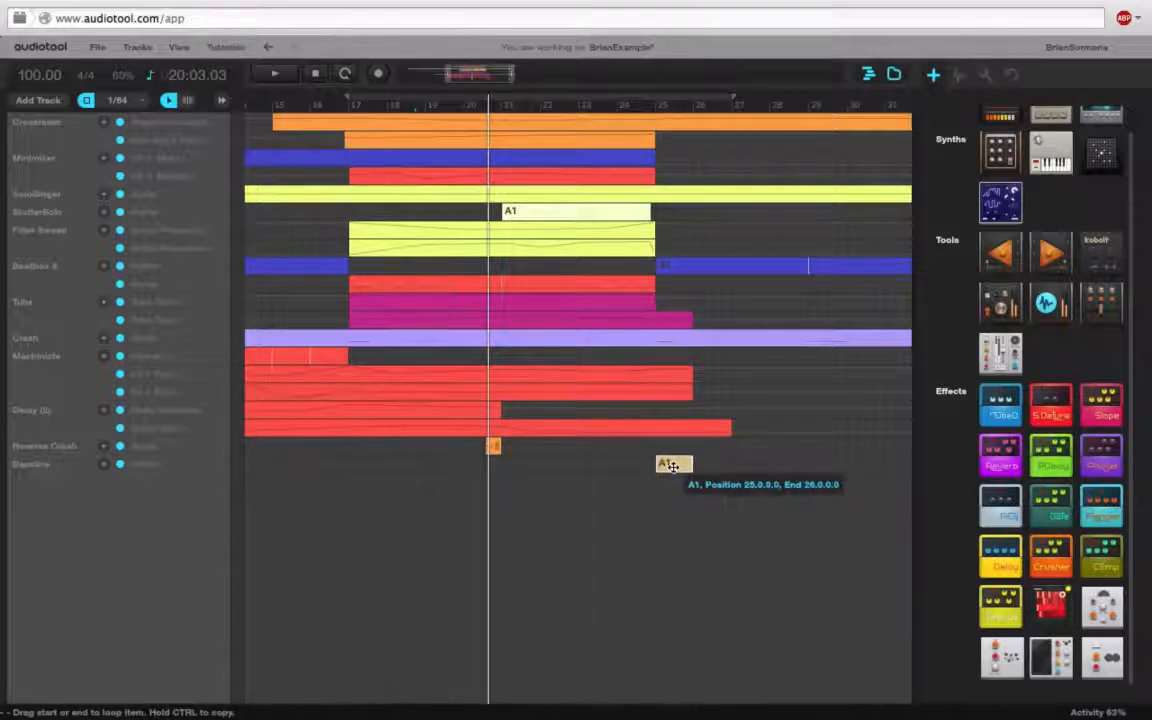
click(117, 100)
click(121, 136)
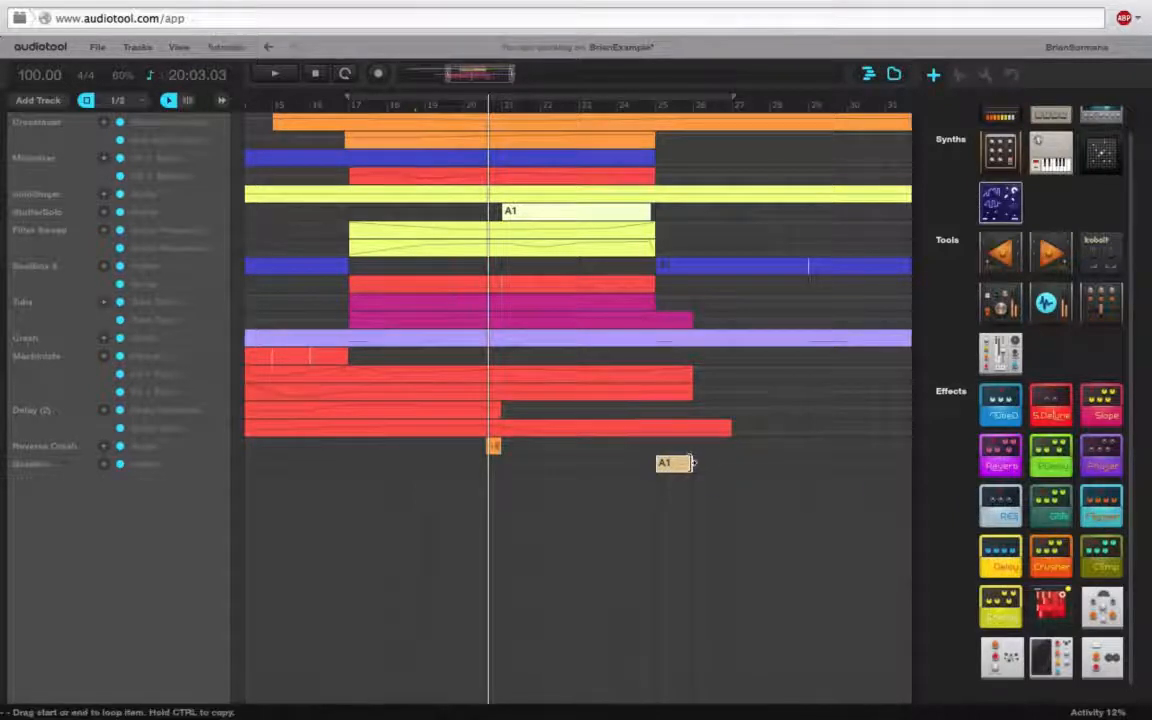
drag(695, 463, 726, 470)
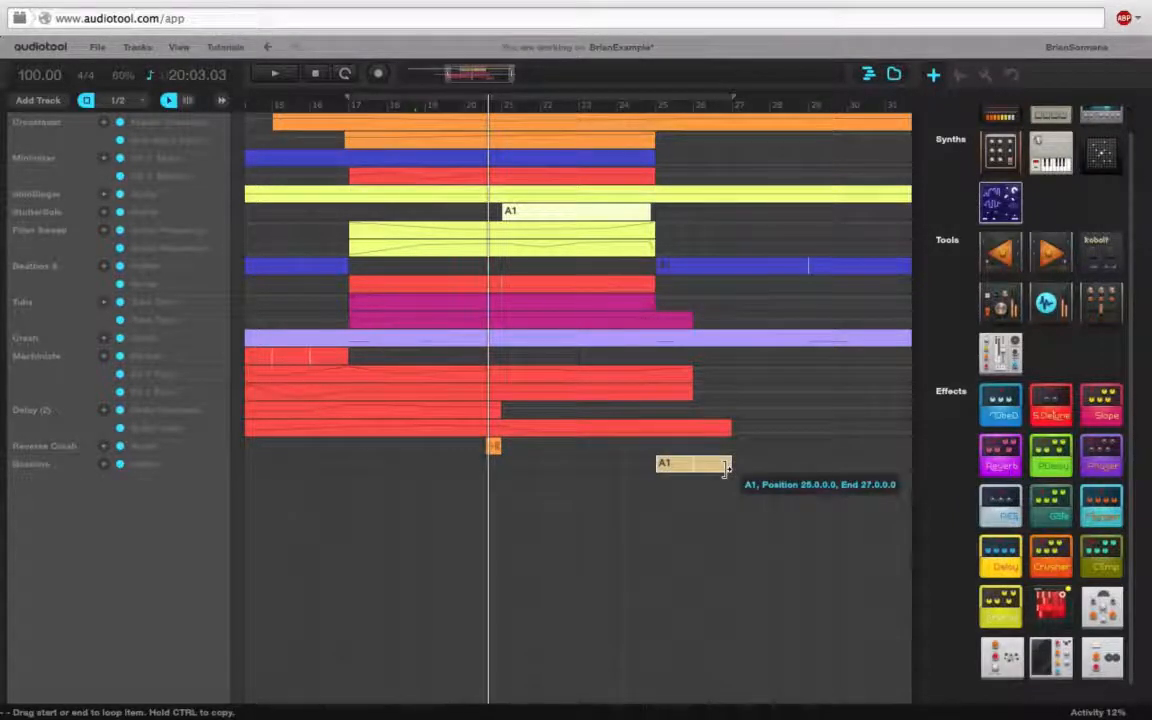
Step: On the Bass Line synth, turn on the note of the first pattern step and set its pitch to F
drag(590, 157, 613, 612)
drag(427, 557, 524, 582)
drag(37, 305, 42, 343)
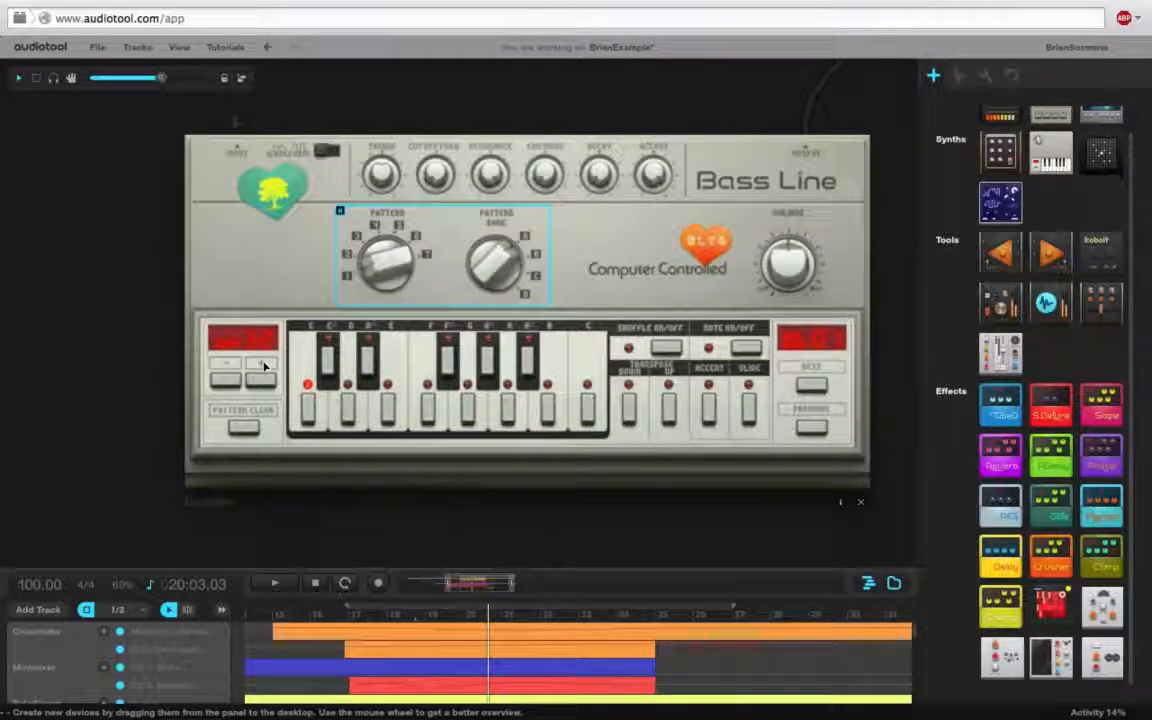
click(655, 620)
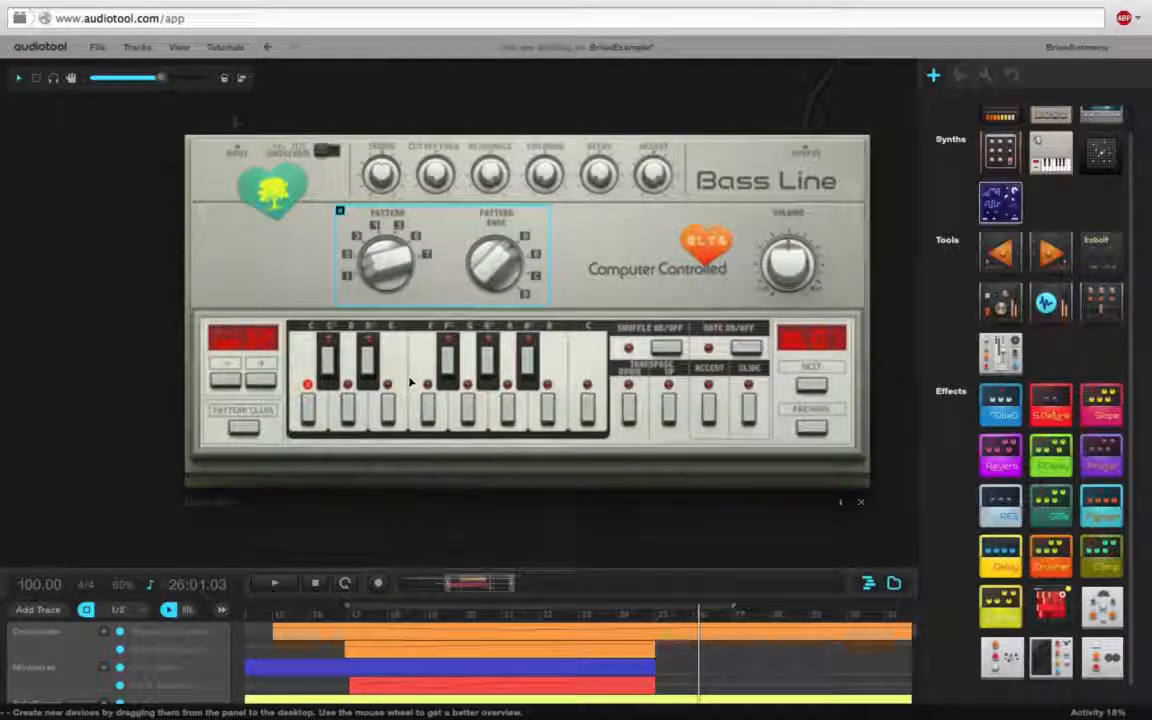
drag(760, 527, 758, 467)
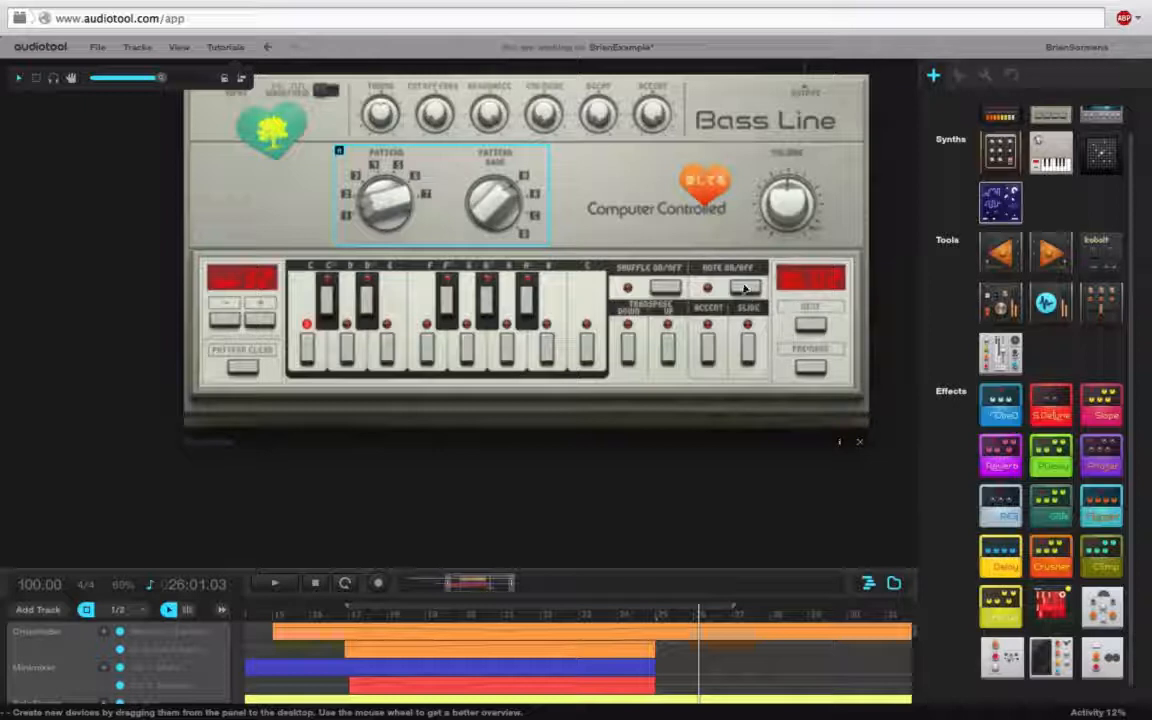
click(745, 289)
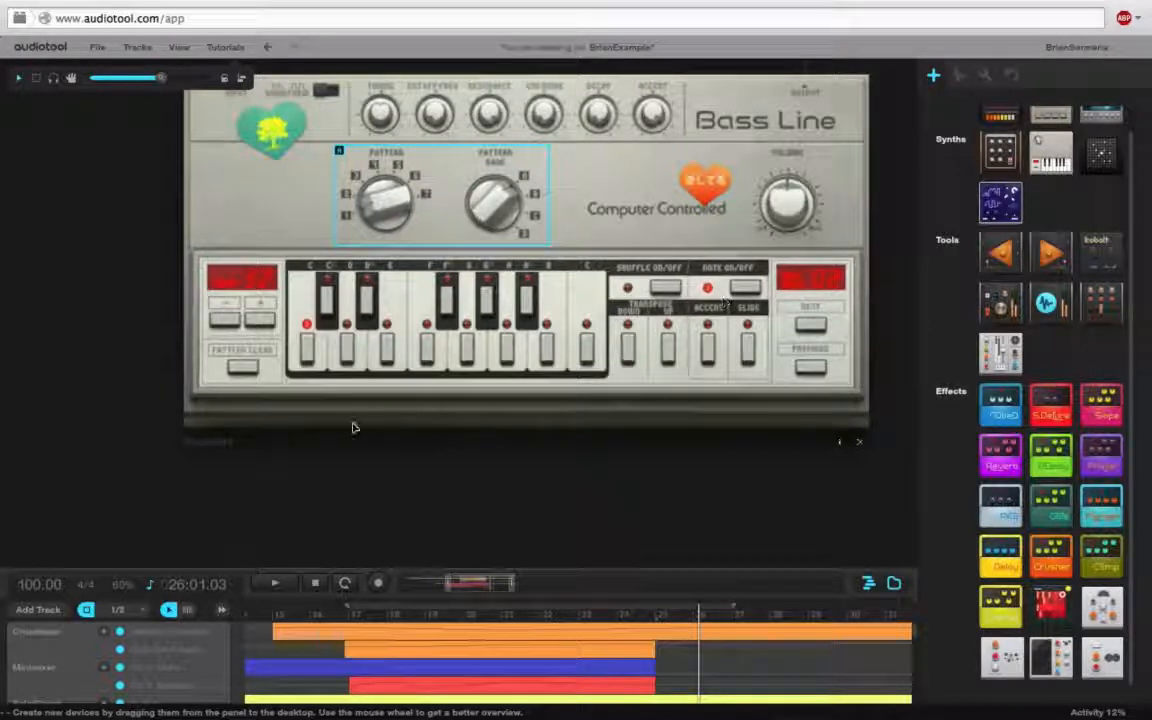
click(428, 351)
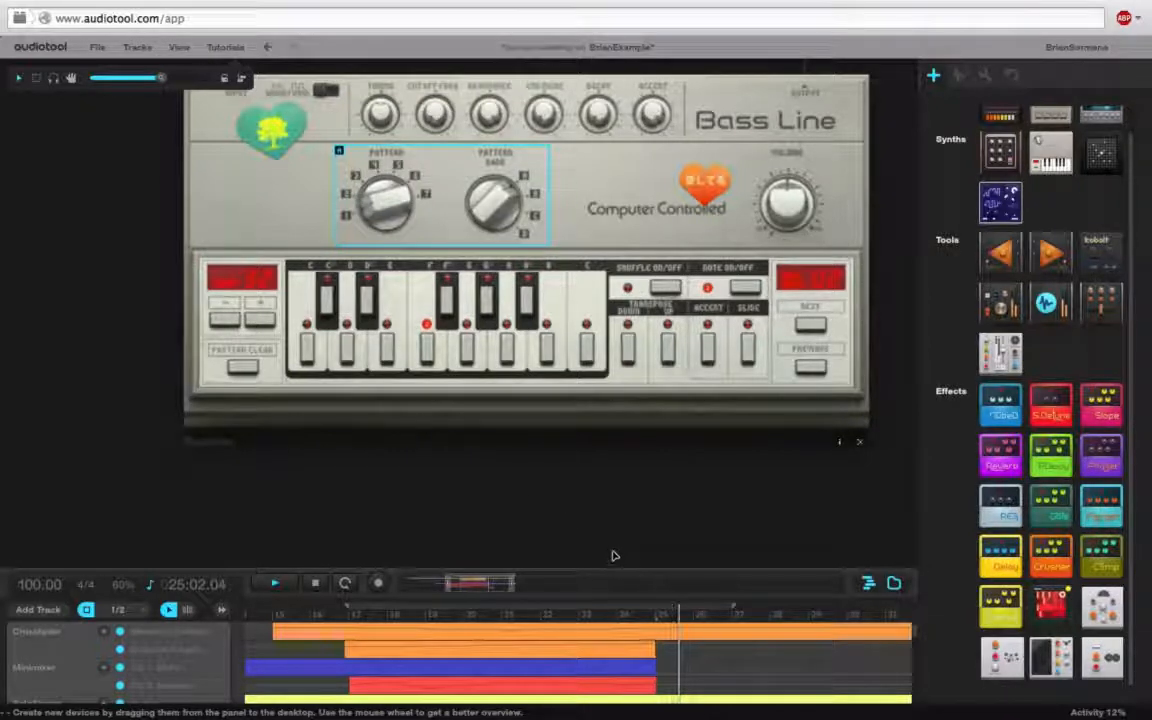
Step: Advance through the following Bass Line pattern steps, toggle the note where needed, and play the pattern from about bar 25
drag(612, 554, 601, 542)
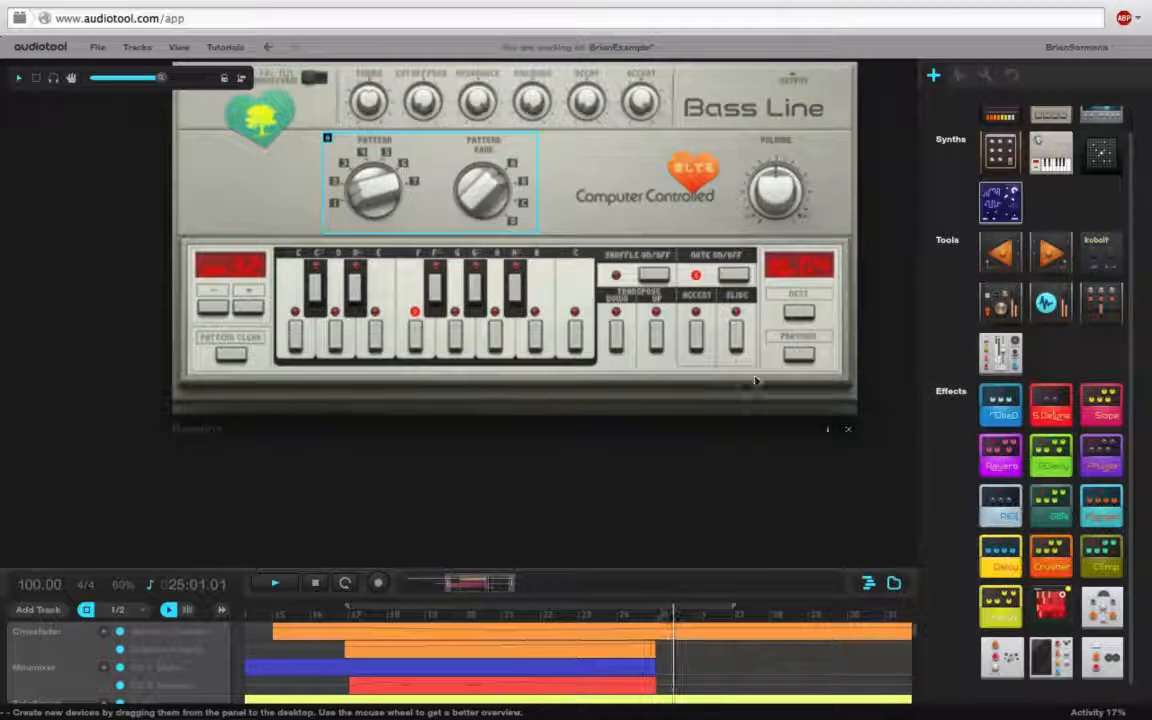
click(788, 315)
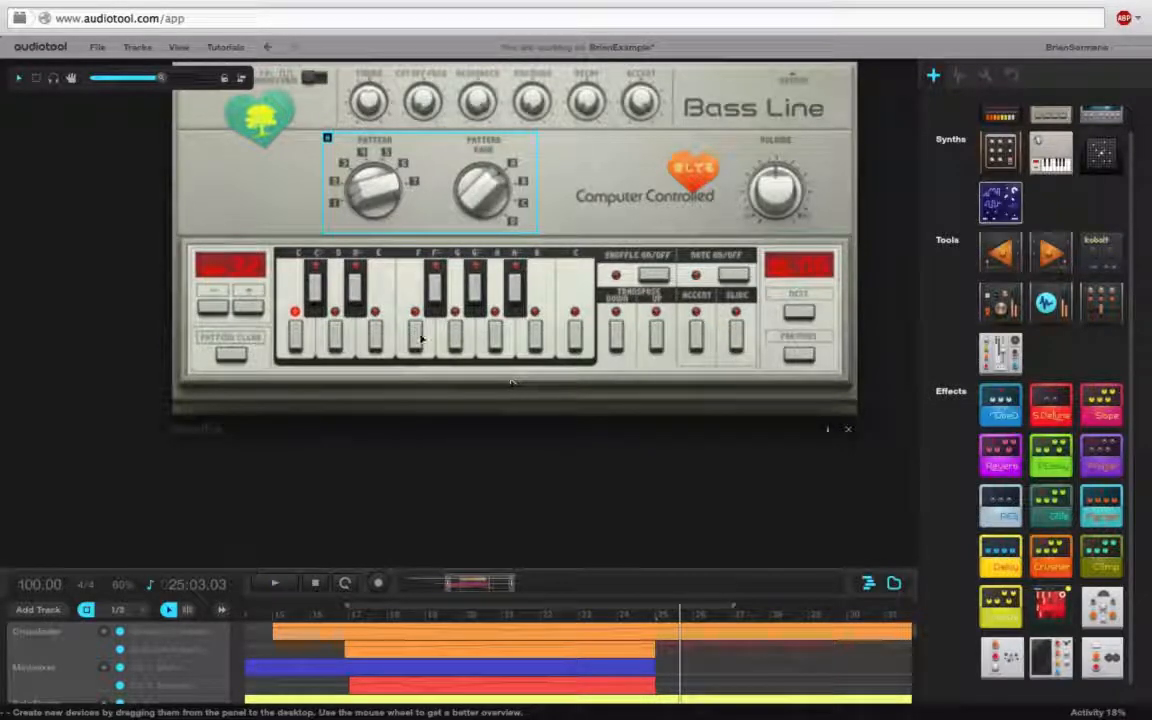
click(733, 276)
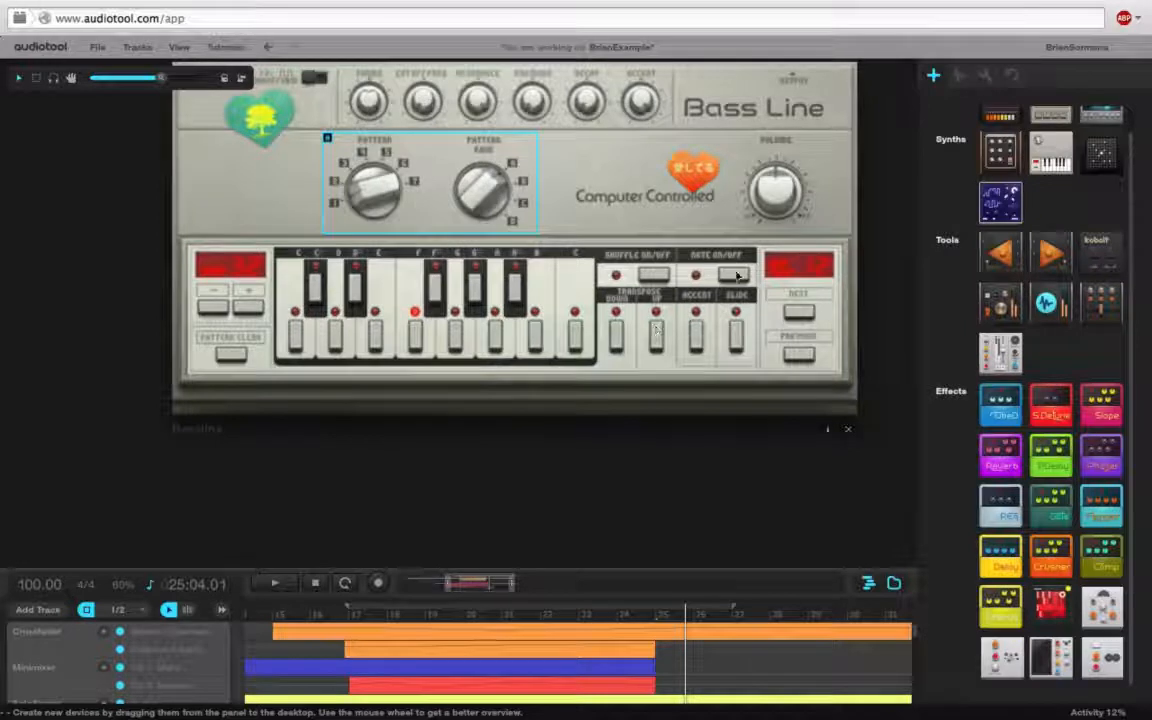
click(797, 311)
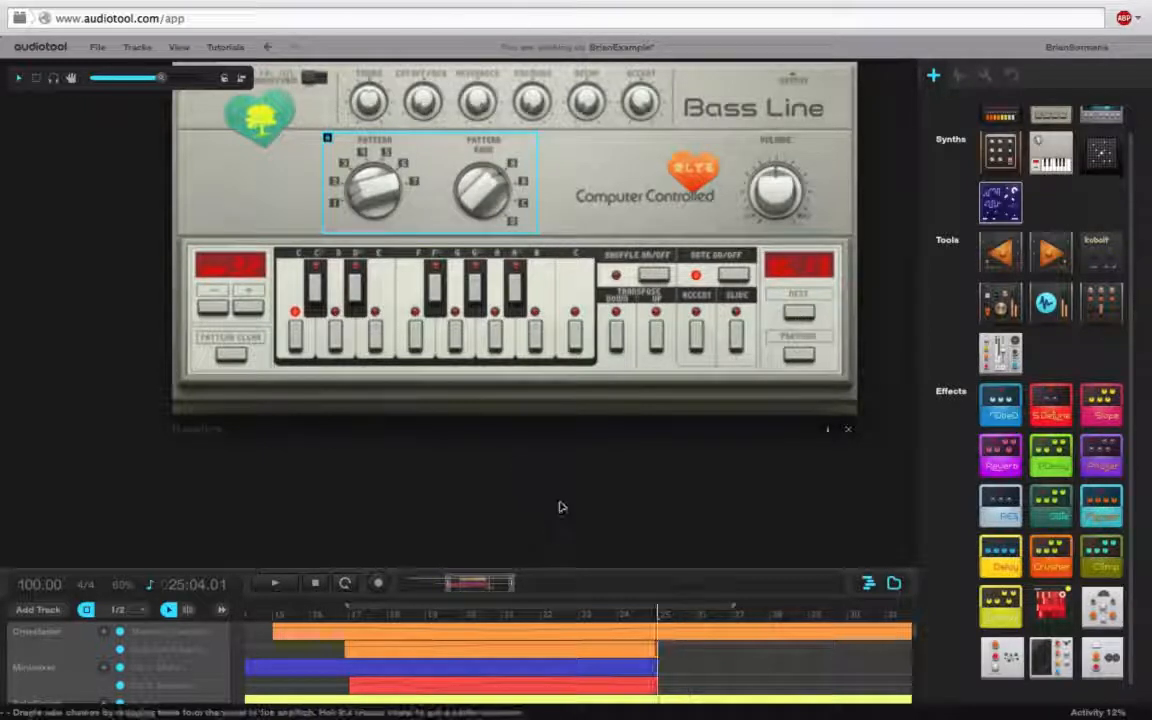
key(space)
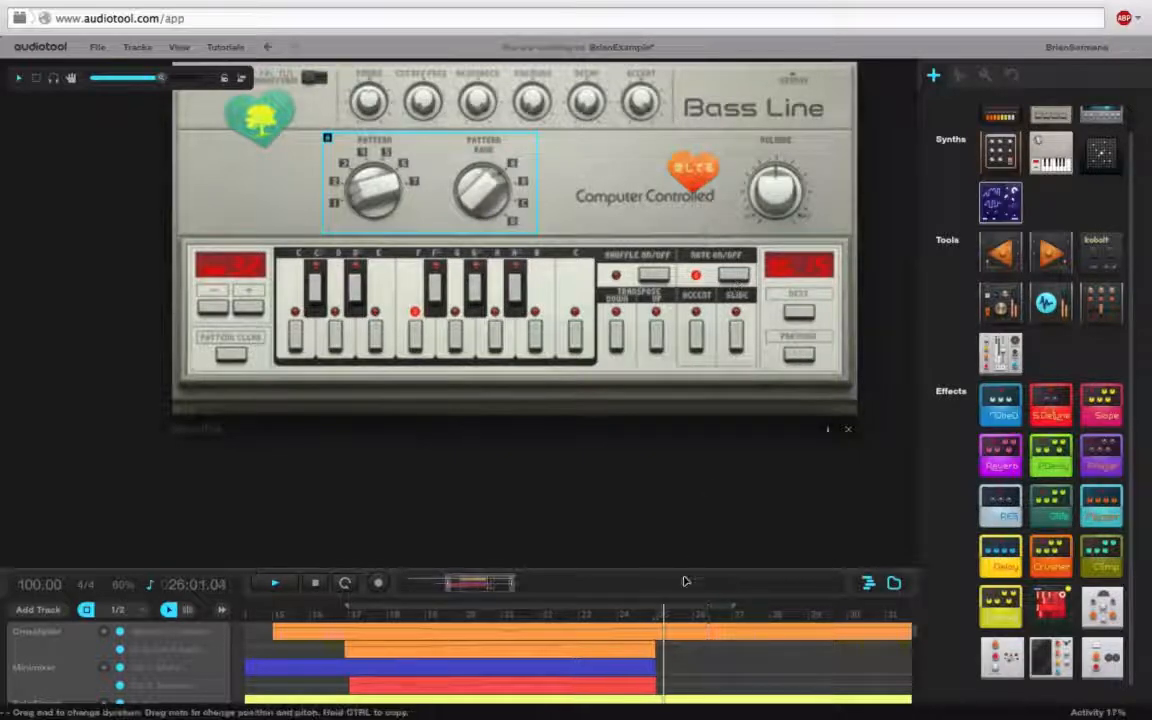
Step: Shorten the A1 pattern region on the Bassline track so that it ends at bar 26
drag(686, 568, 686, 151)
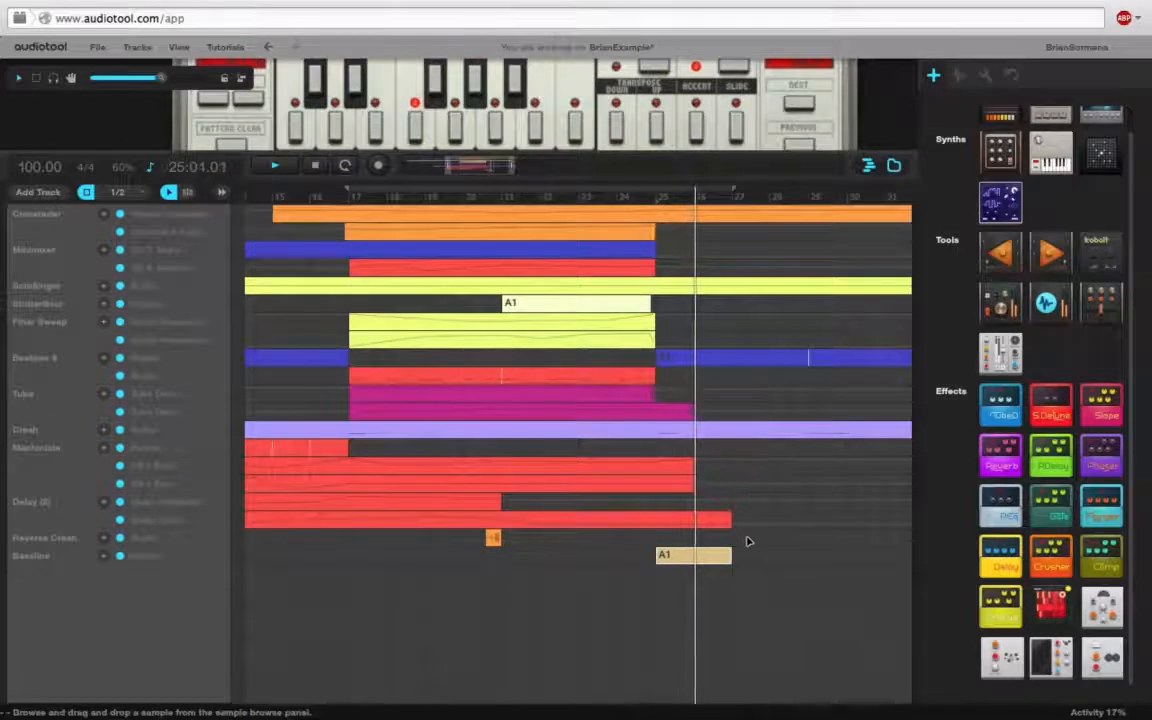
drag(731, 553, 690, 555)
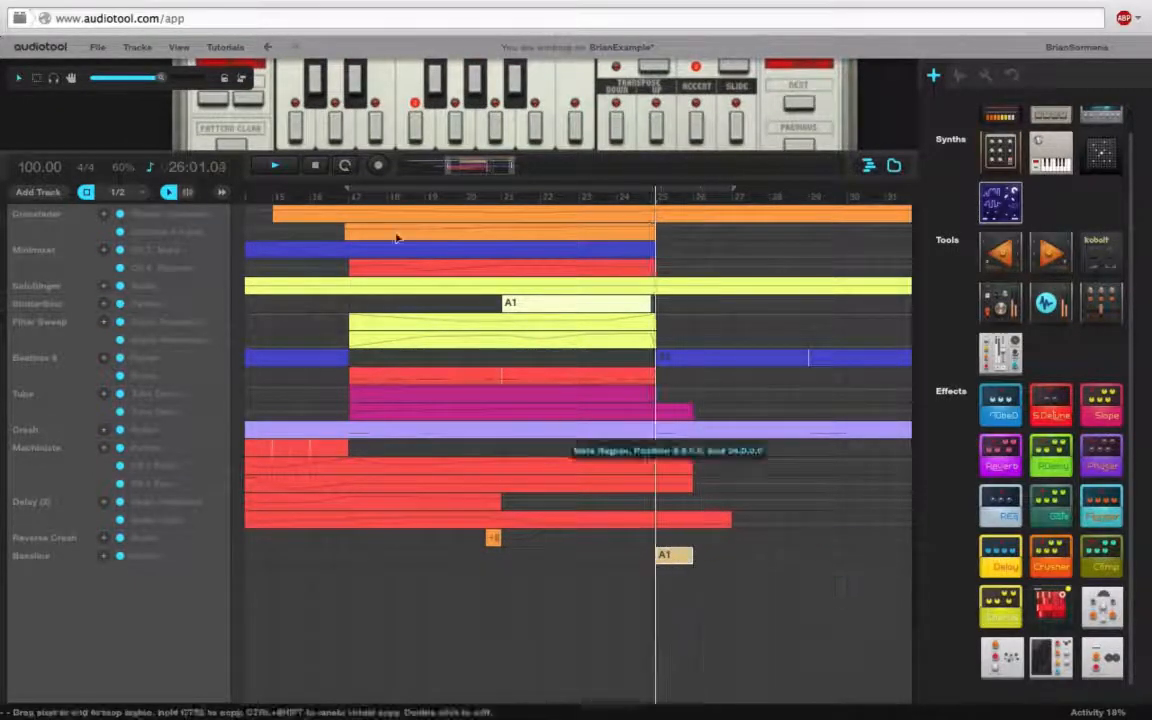
drag(338, 153, 322, 387)
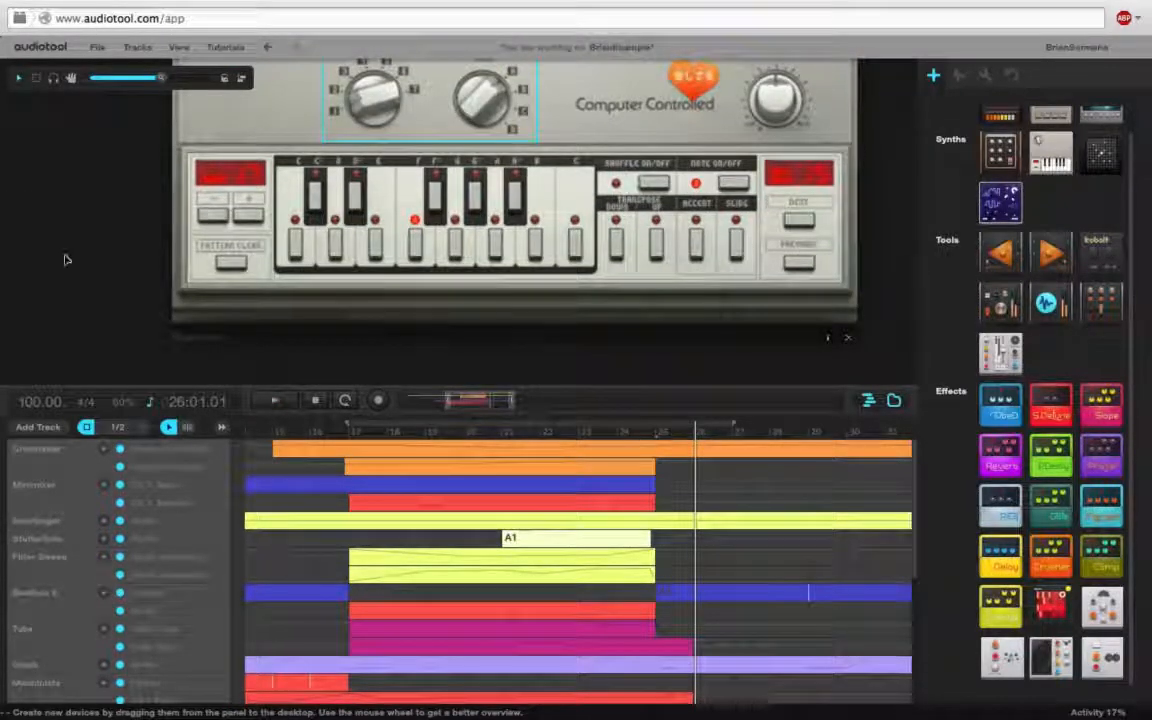
Step: Extend the Bassline track's A1 pattern region to bar 29
drag(521, 388, 507, 208)
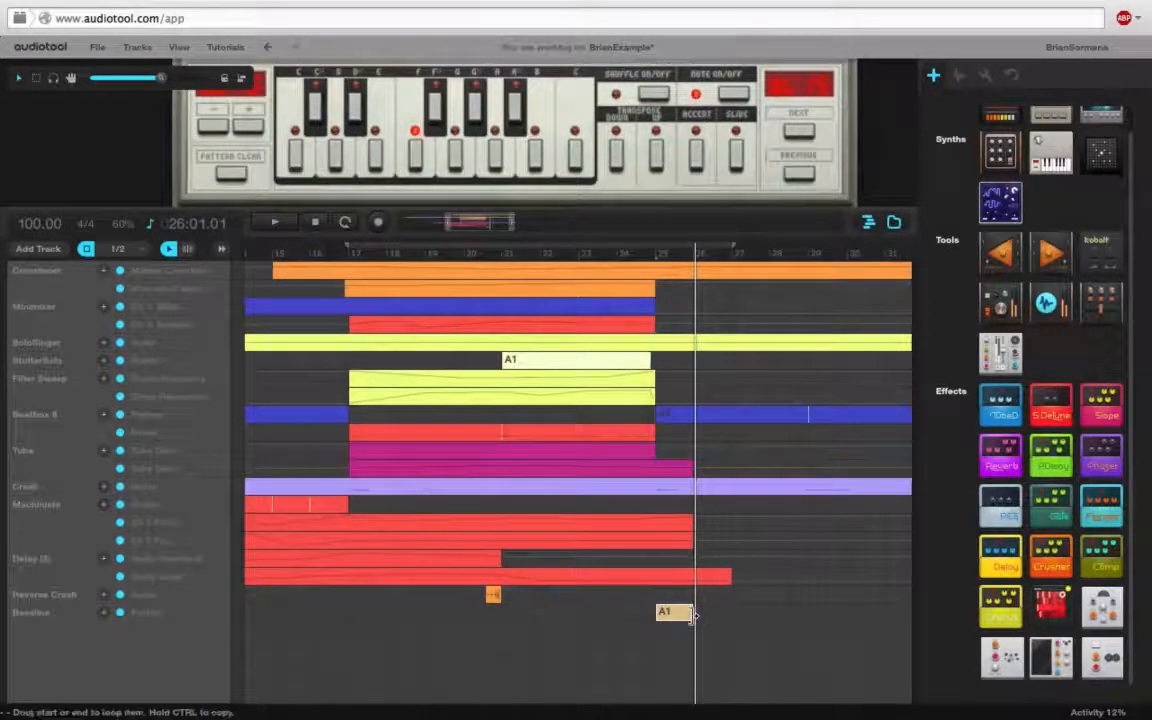
drag(692, 614, 808, 616)
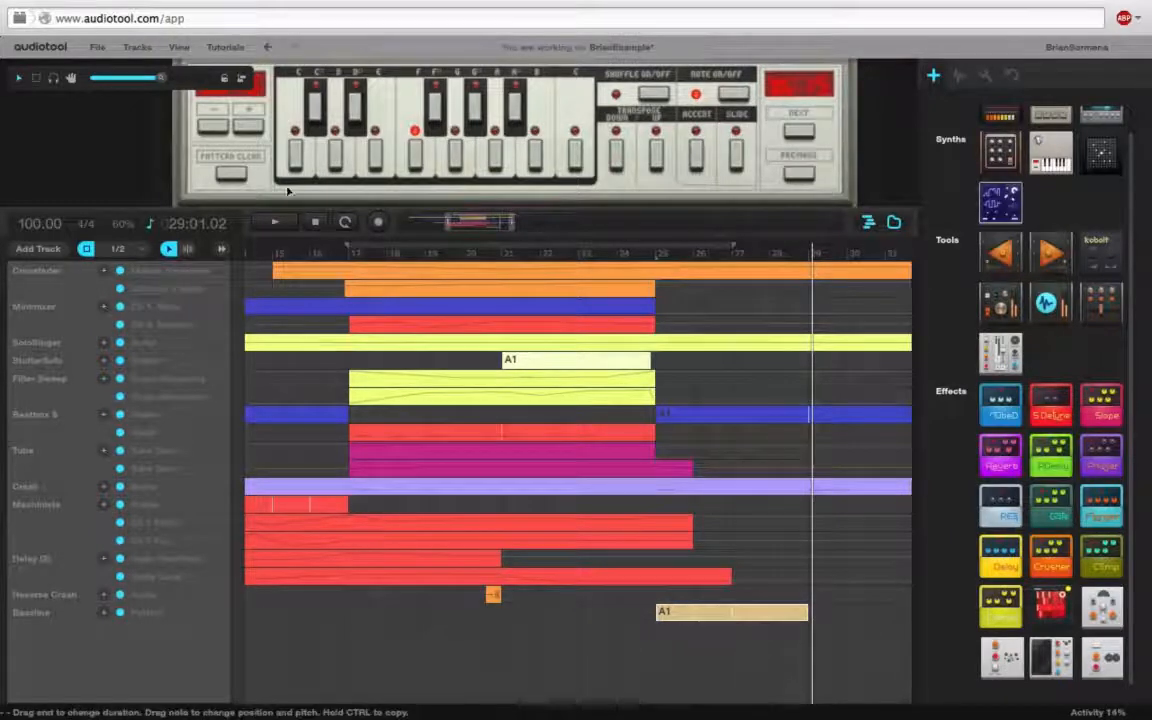
drag(275, 210, 260, 474)
Step: Examine the Bass Line's cabling to the mixer and its neighbouring devices, and return to a close view of the synth
drag(96, 222, 90, 398)
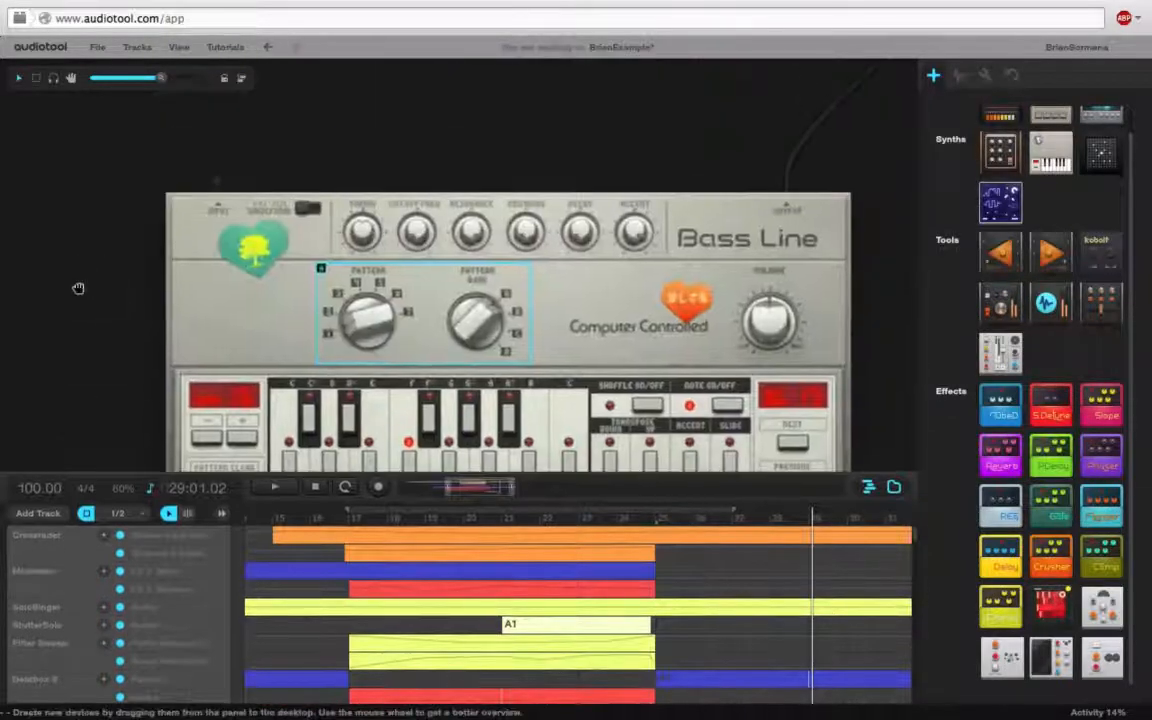
drag(106, 246, 104, 395)
drag(316, 190, 296, 414)
drag(344, 242, 190, 363)
drag(562, 320, 246, 371)
drag(165, 78, 118, 78)
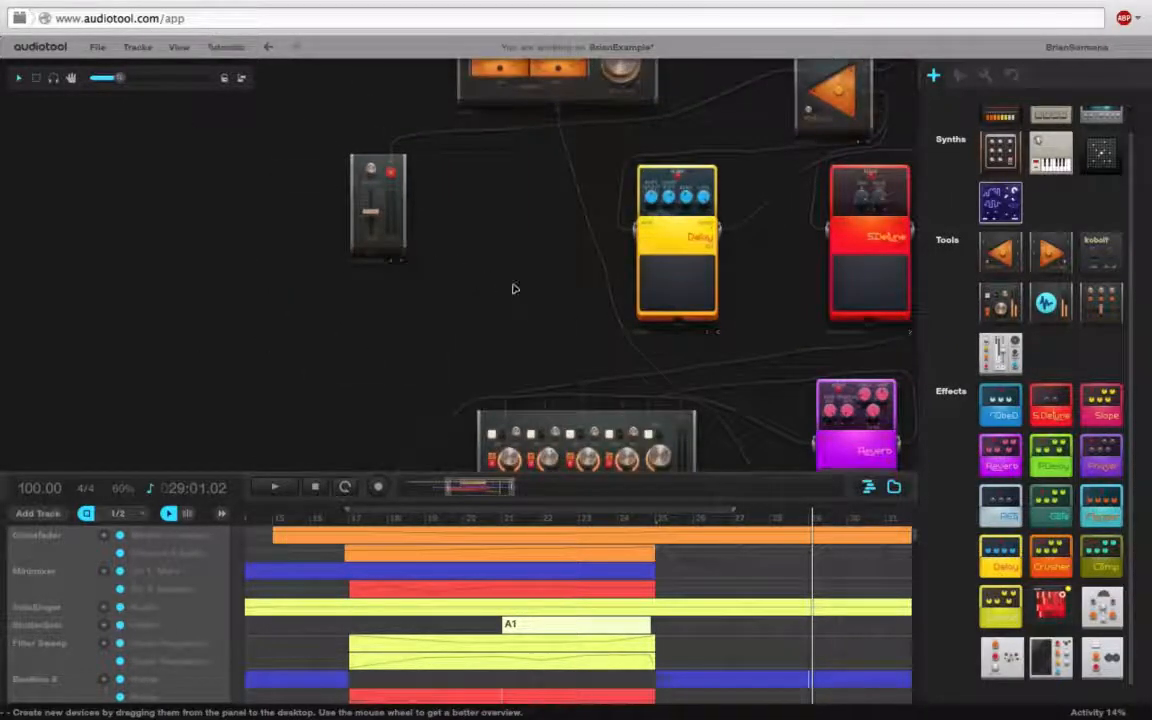
drag(514, 288, 494, 200)
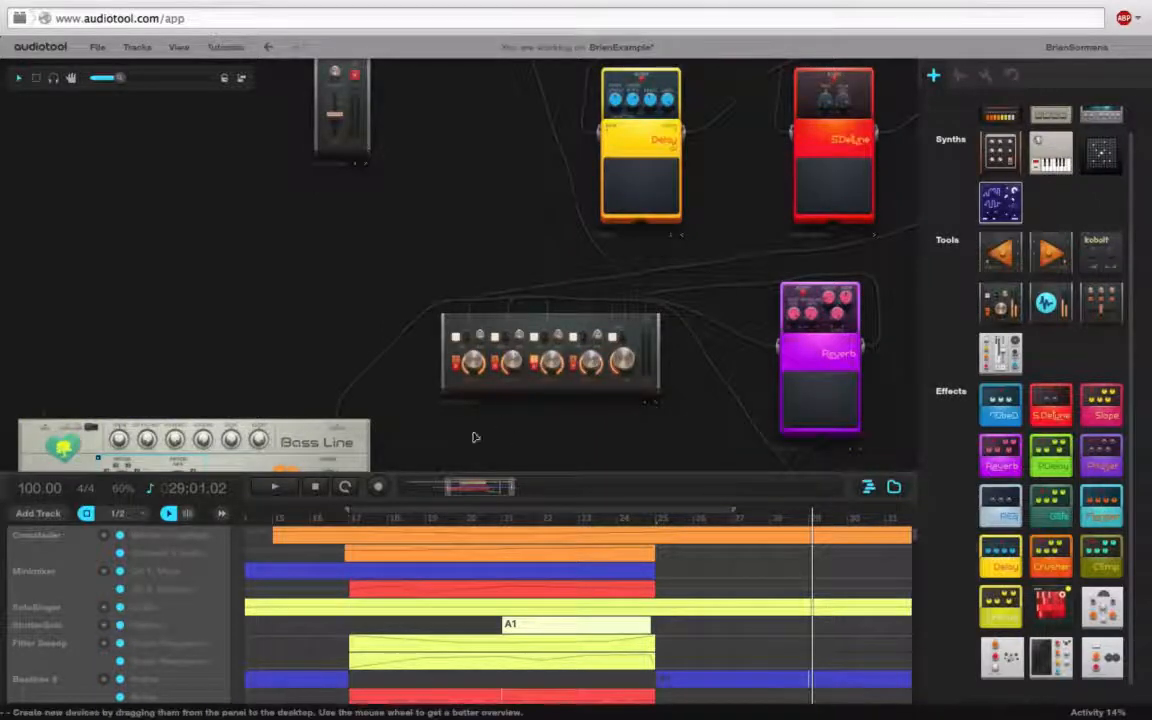
drag(473, 437, 792, 270)
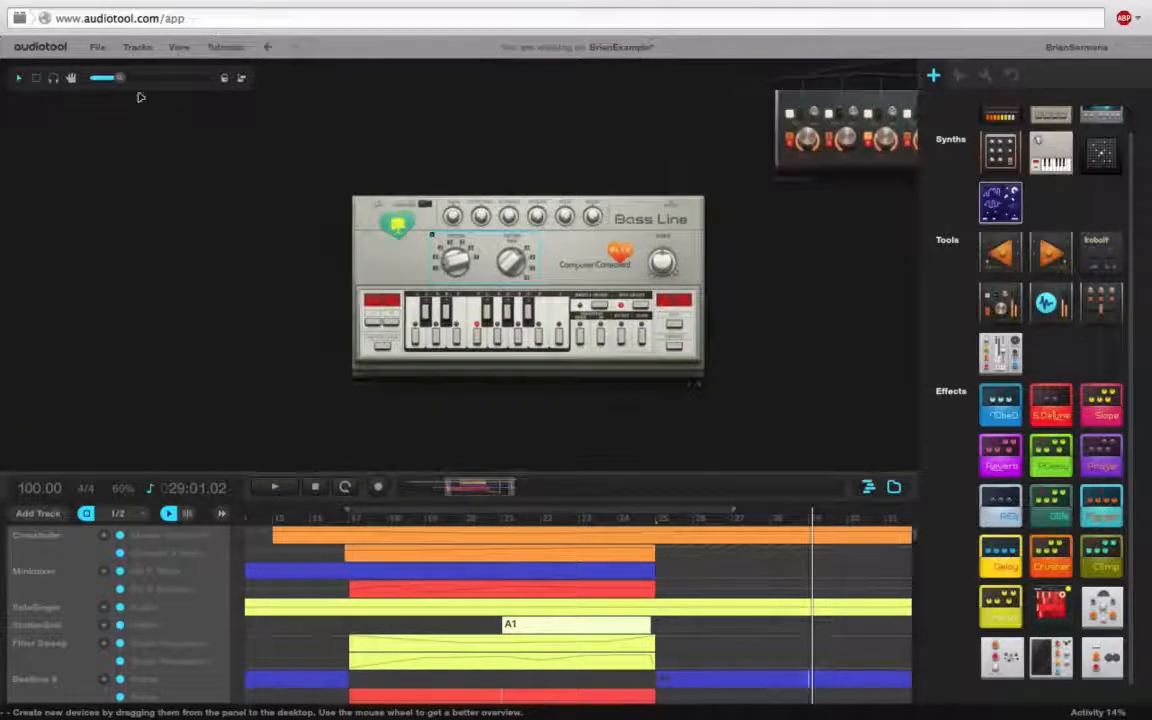
drag(118, 77, 172, 78)
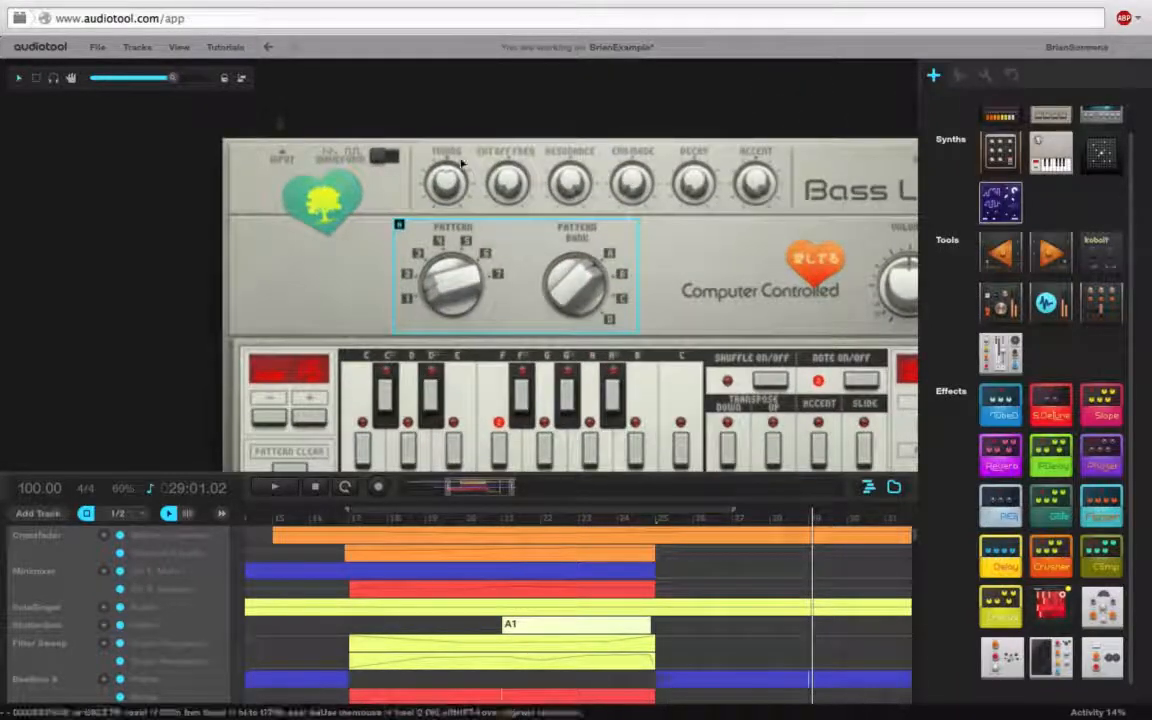
drag(461, 112, 371, 102)
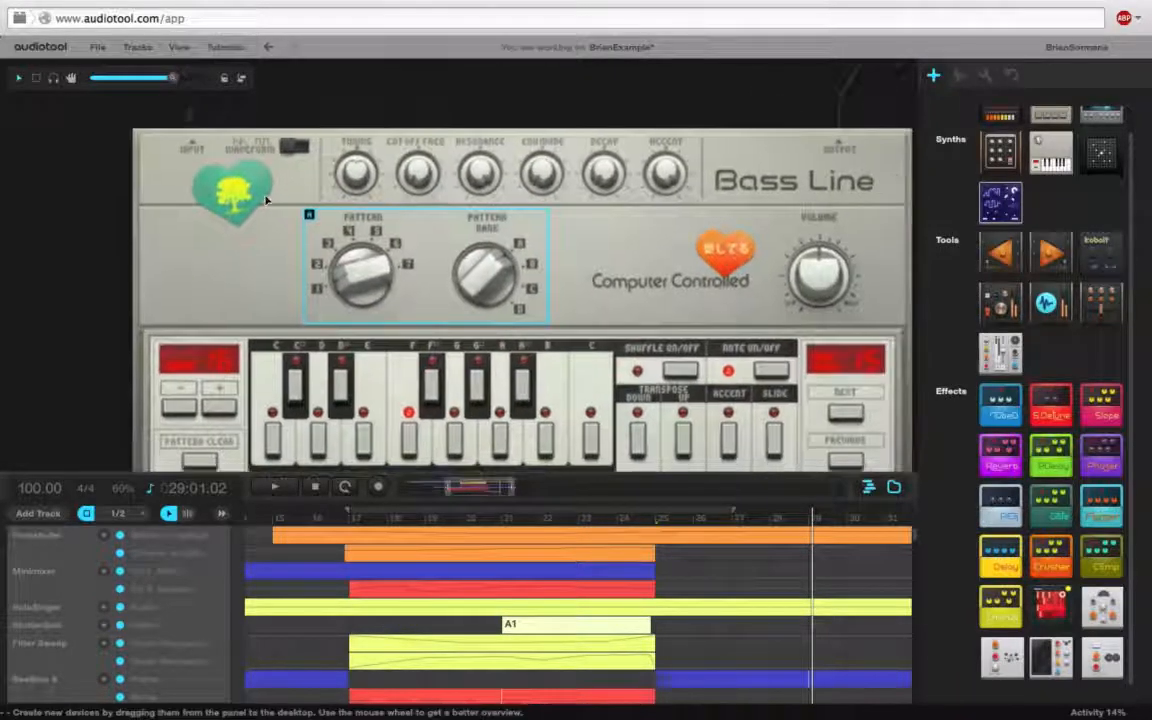
Step: Play the arrangement from bar 25 and check the Bass Line's volume setting
key(space)
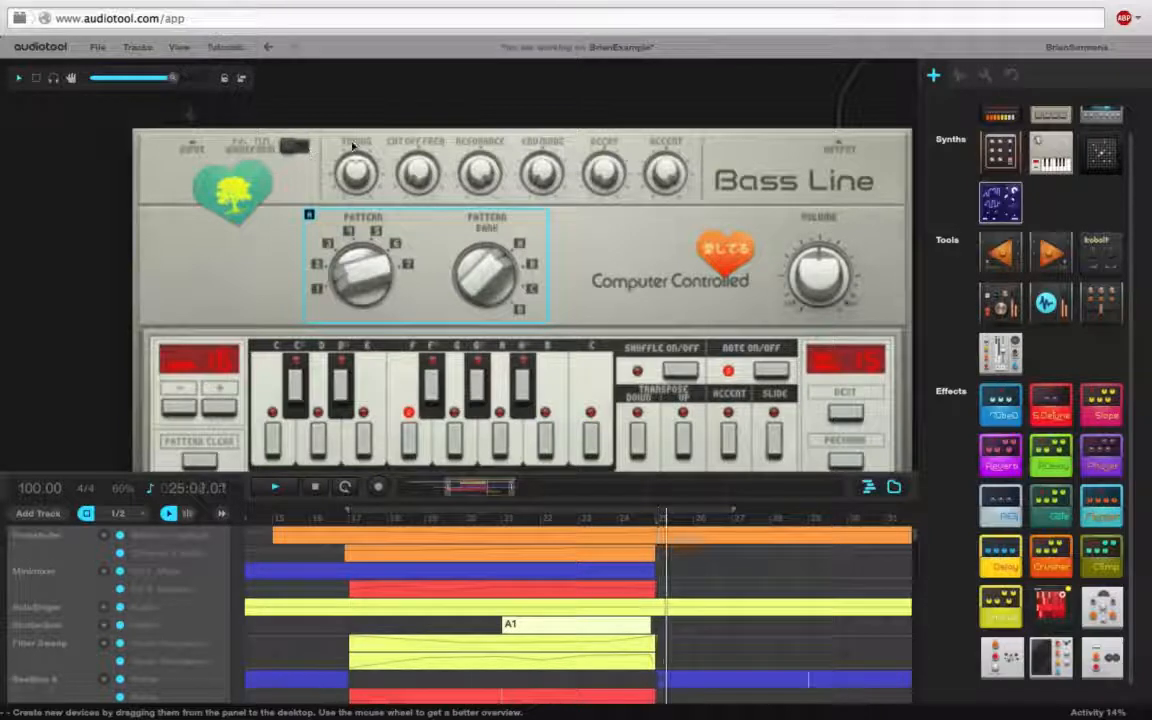
mouse_move(816, 277)
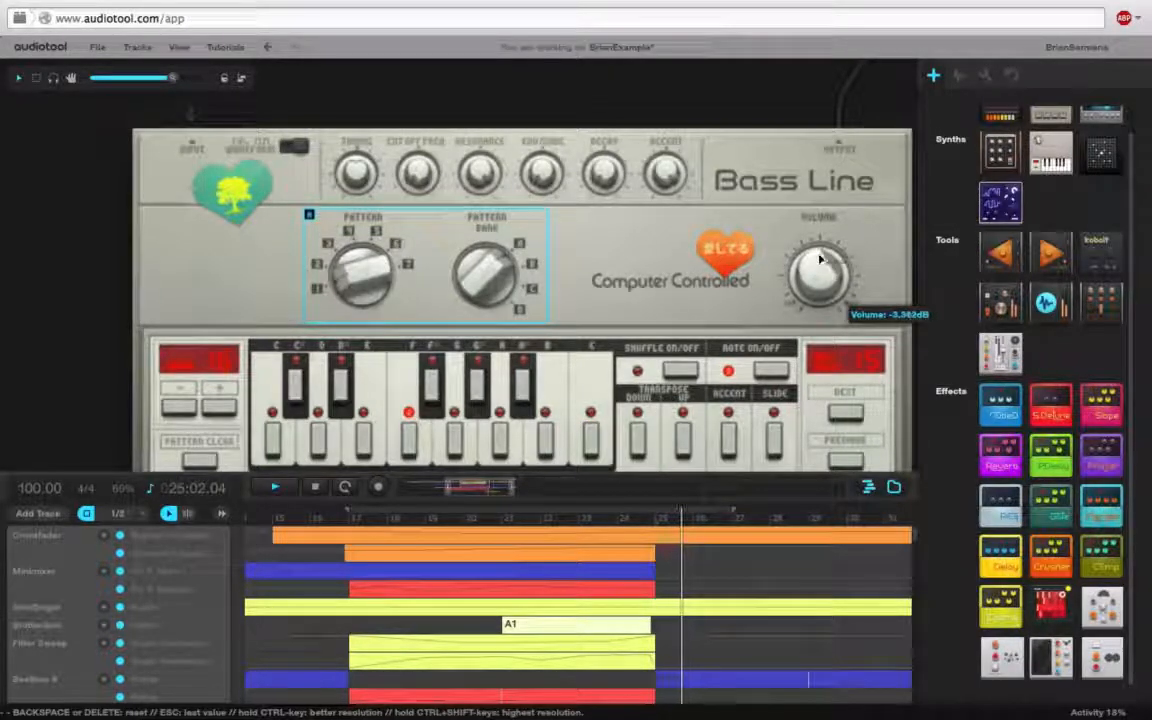
drag(55, 296, 115, 96)
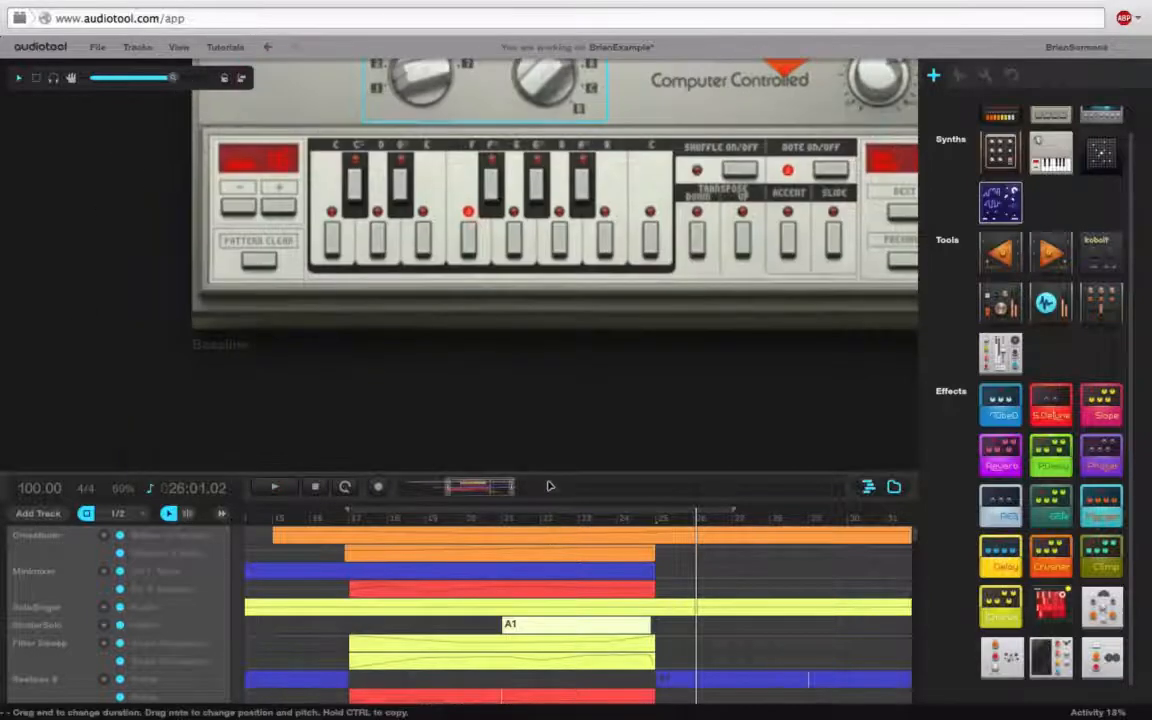
Step: Loop the Bassline track's A1 region, bars 25 to 29, and make room for the synth again
drag(543, 470, 543, 201)
right_click(757, 612)
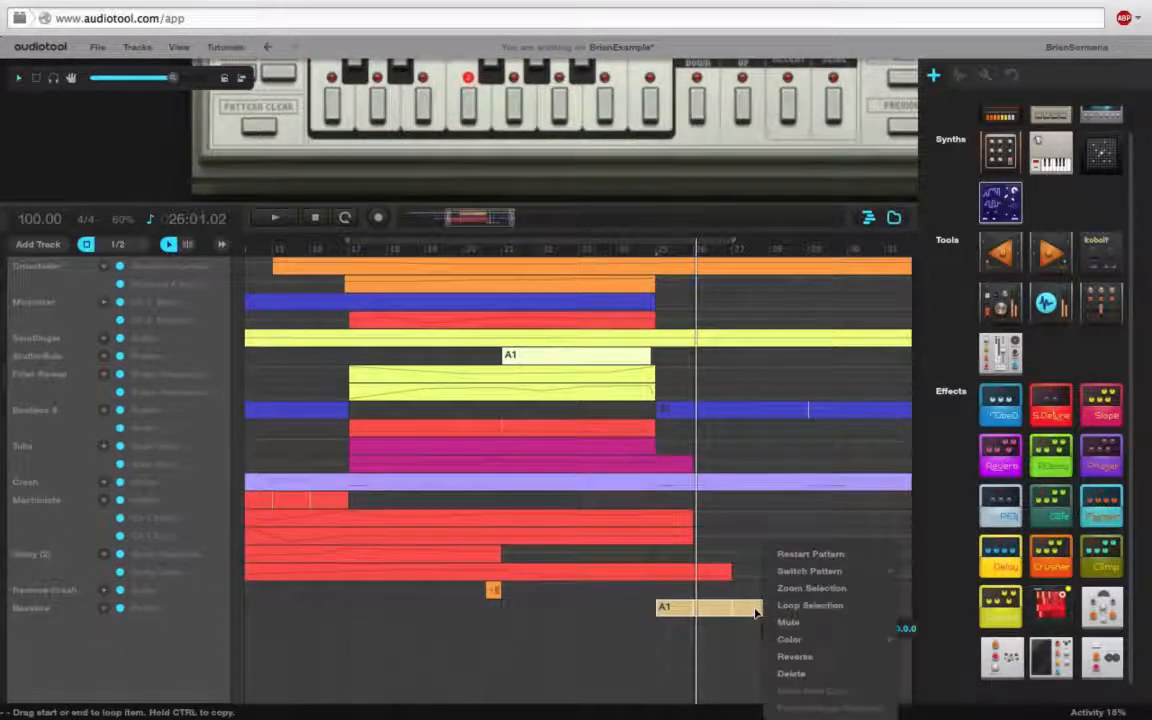
click(810, 605)
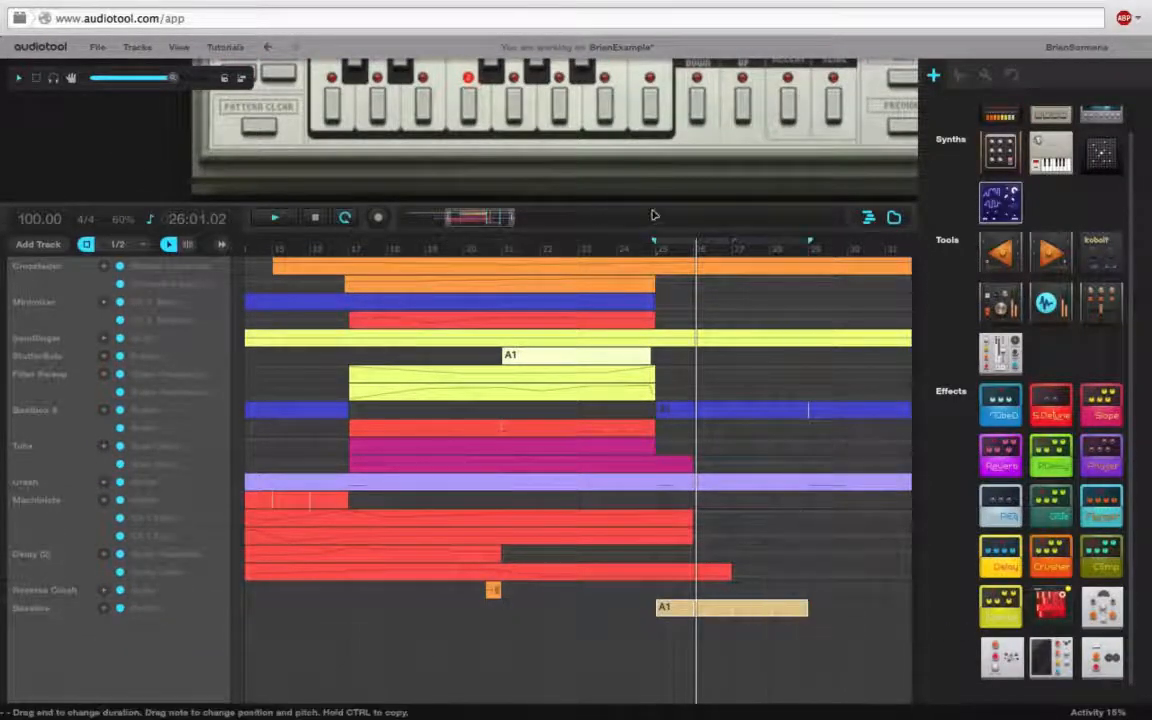
drag(642, 205, 642, 560)
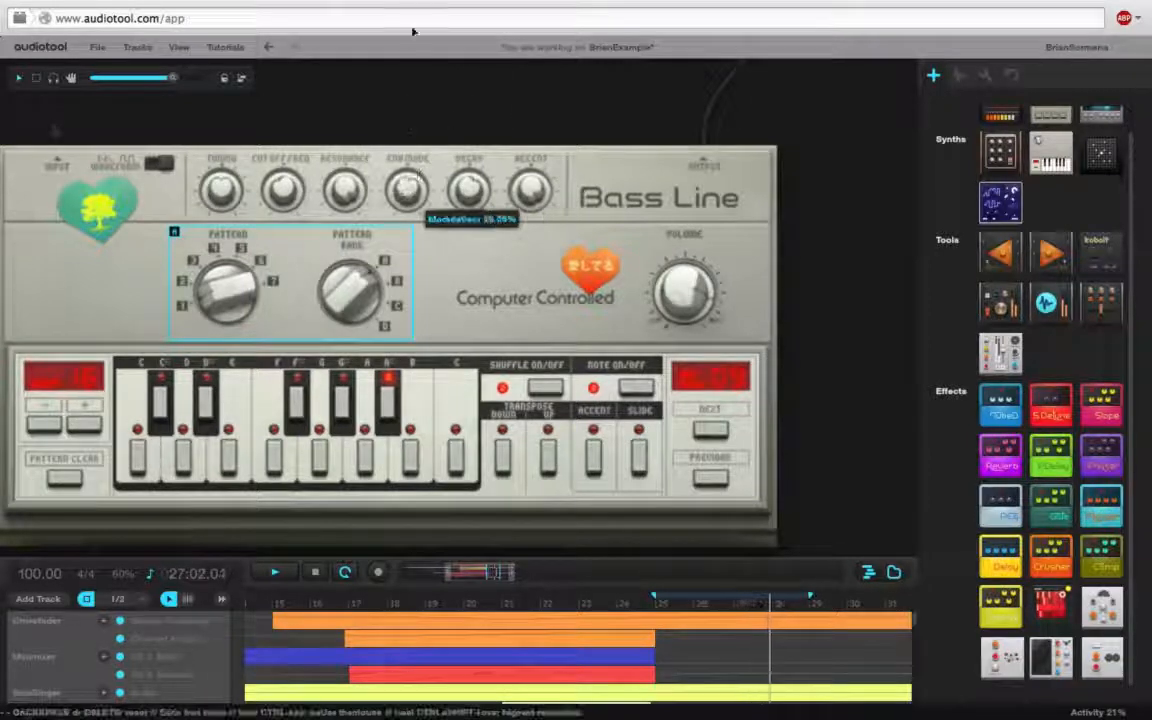
Step: Adjust the Bass Line's cutoff frequency and decay, and raise its envelope modulation to 100%
drag(413, 31, 410, 145)
mouse_move(284, 191)
mouse_down()
mouse_move(290, 314)
mouse_move(284, 212)
mouse_up()
drag(396, 204, 435, 134)
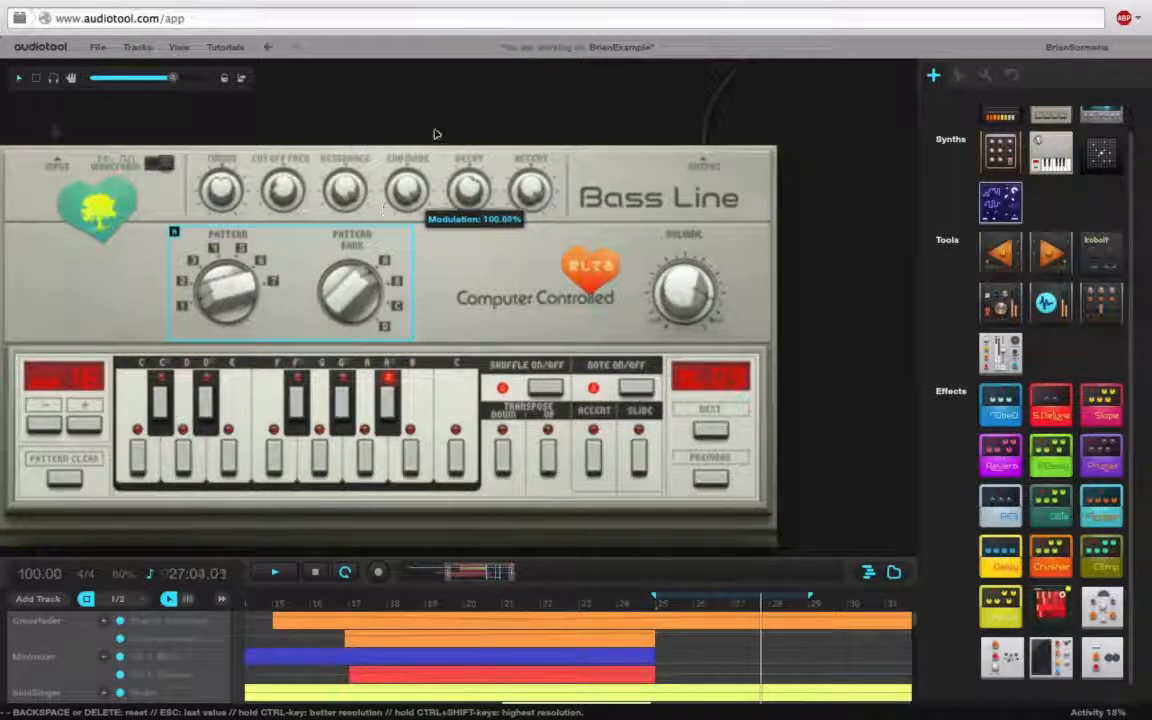
mouse_move(474, 198)
mouse_down()
mouse_move(481, 90)
mouse_move(474, 219)
mouse_up()
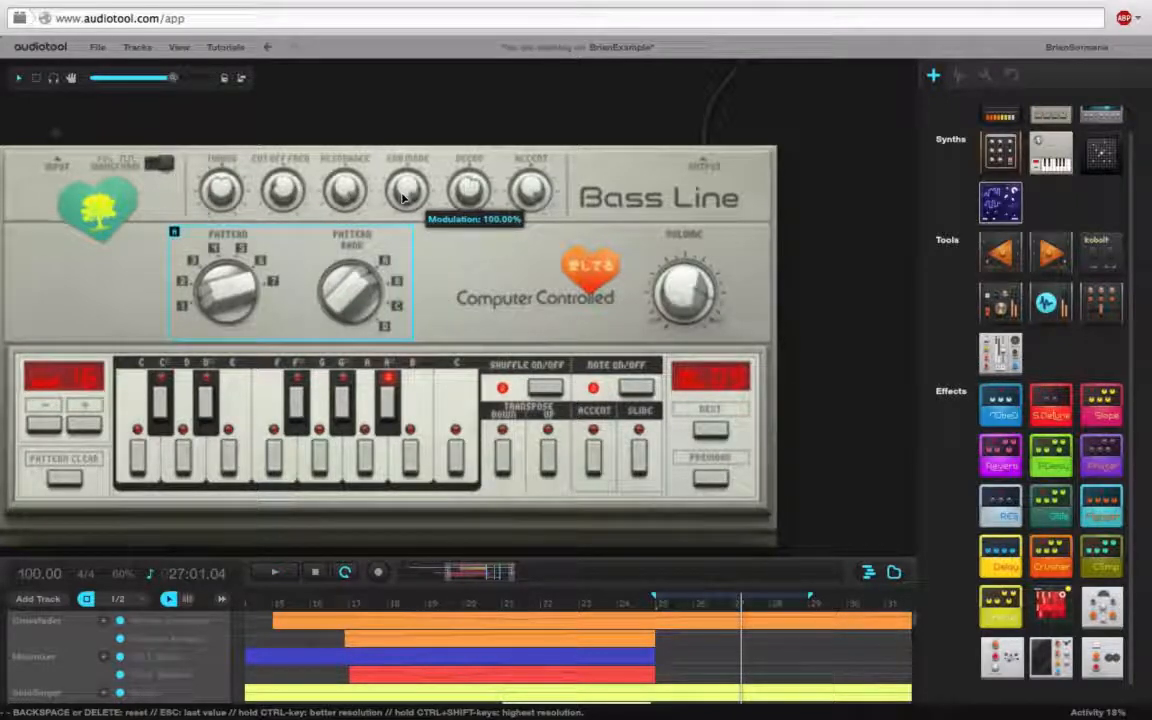
Step: Play the loop while looking over the mixer and surrounding devices, and return to the Bass Line
drag(541, 86, 588, 482)
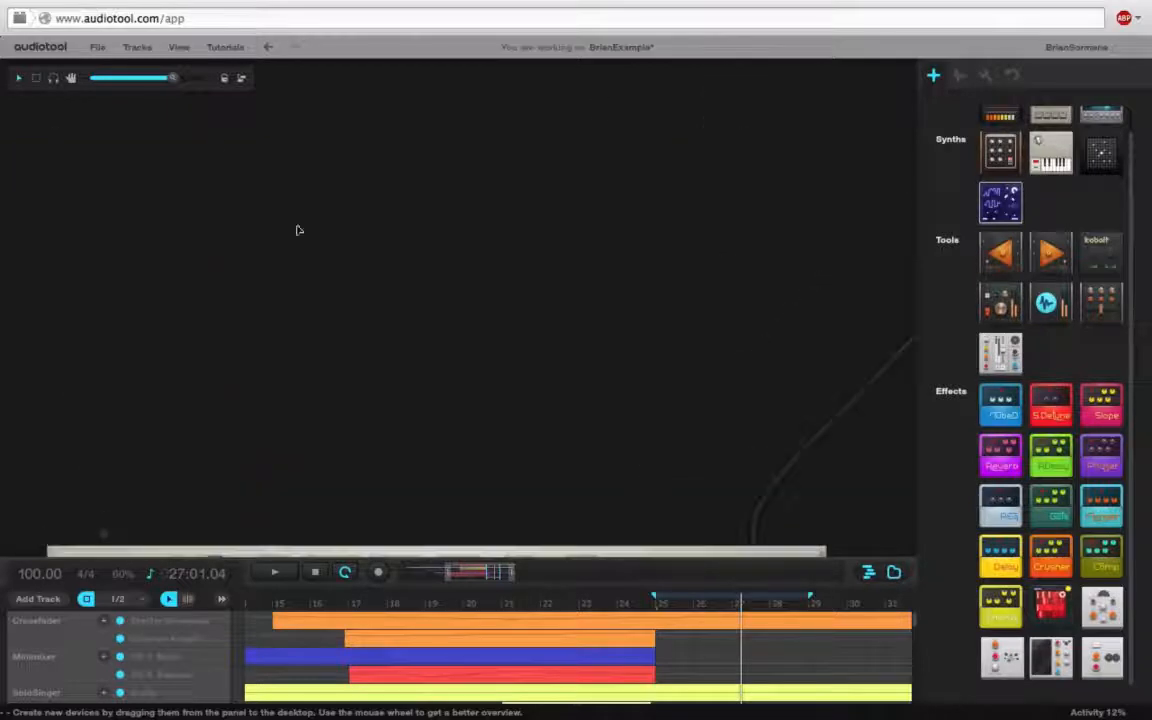
drag(172, 79, 106, 80)
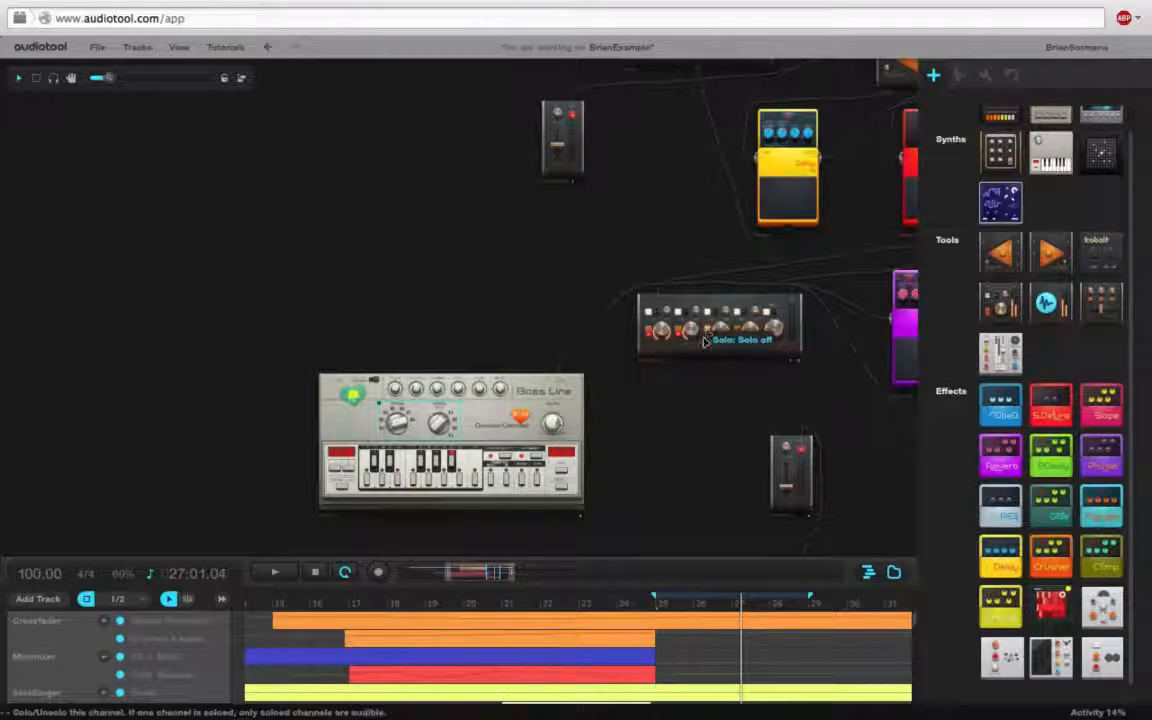
key(space)
drag(473, 339, 466, 193)
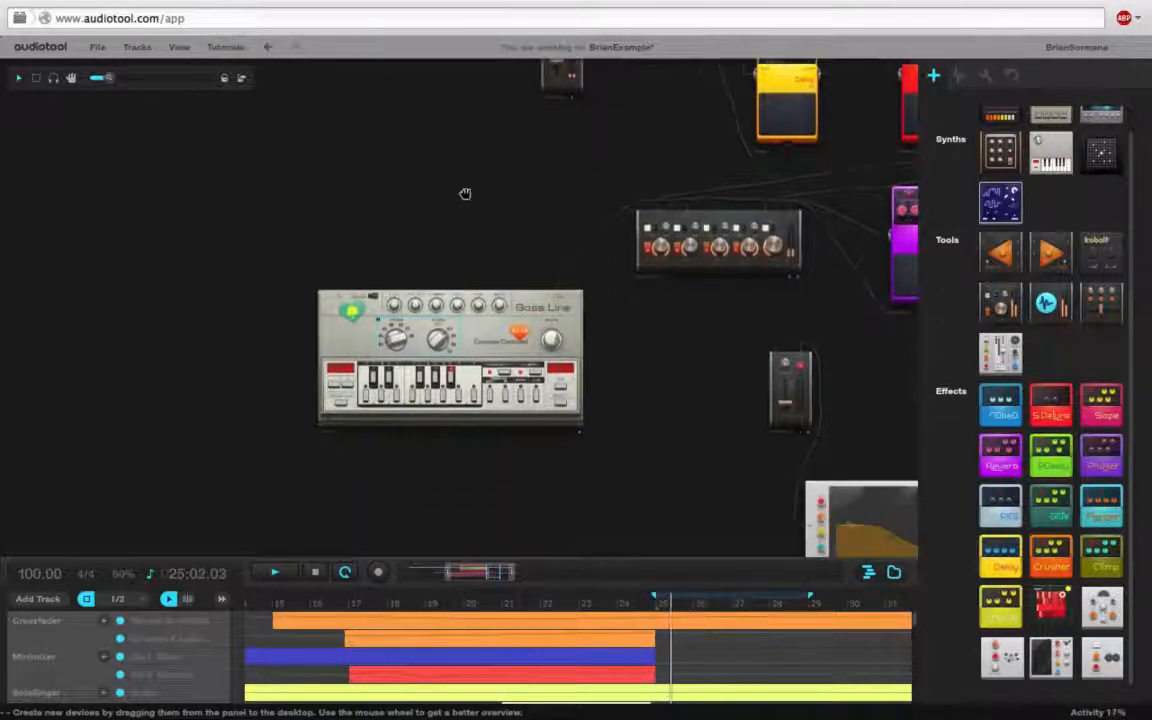
drag(553, 323, 547, 439)
drag(109, 78, 173, 87)
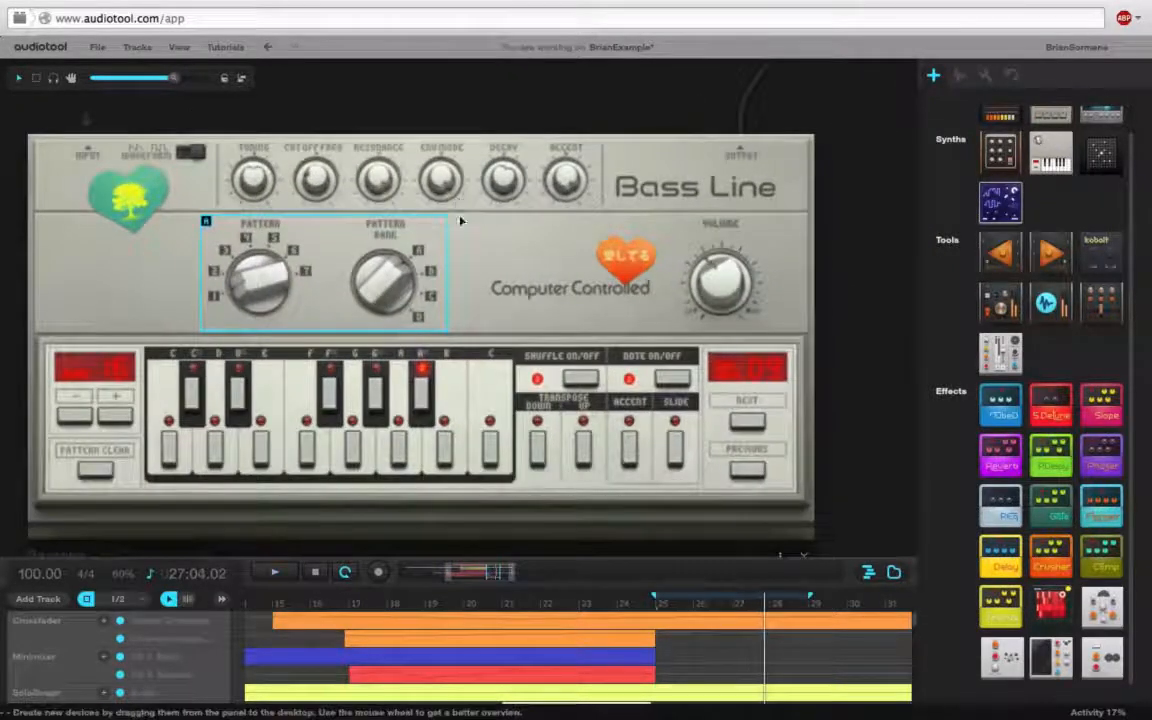
Step: Lower the Bass Line's envelope modulation to 36.23% and adjust its resonance during loop playback
mouse_move(451, 188)
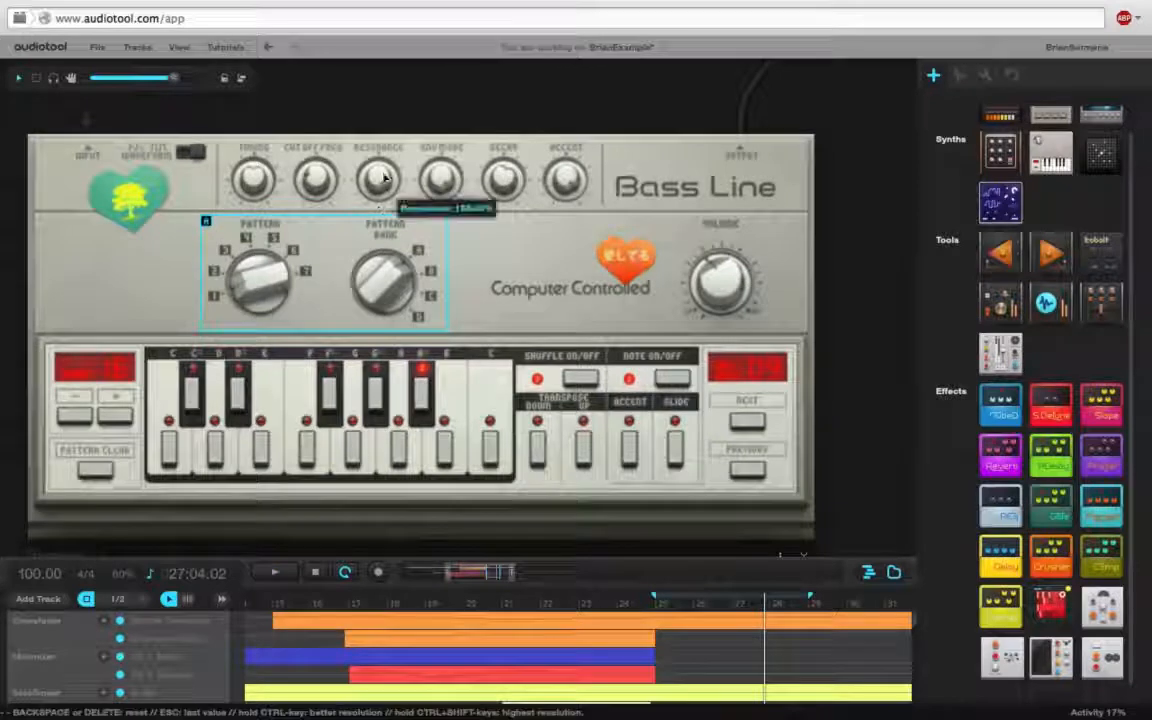
drag(451, 188, 437, 346)
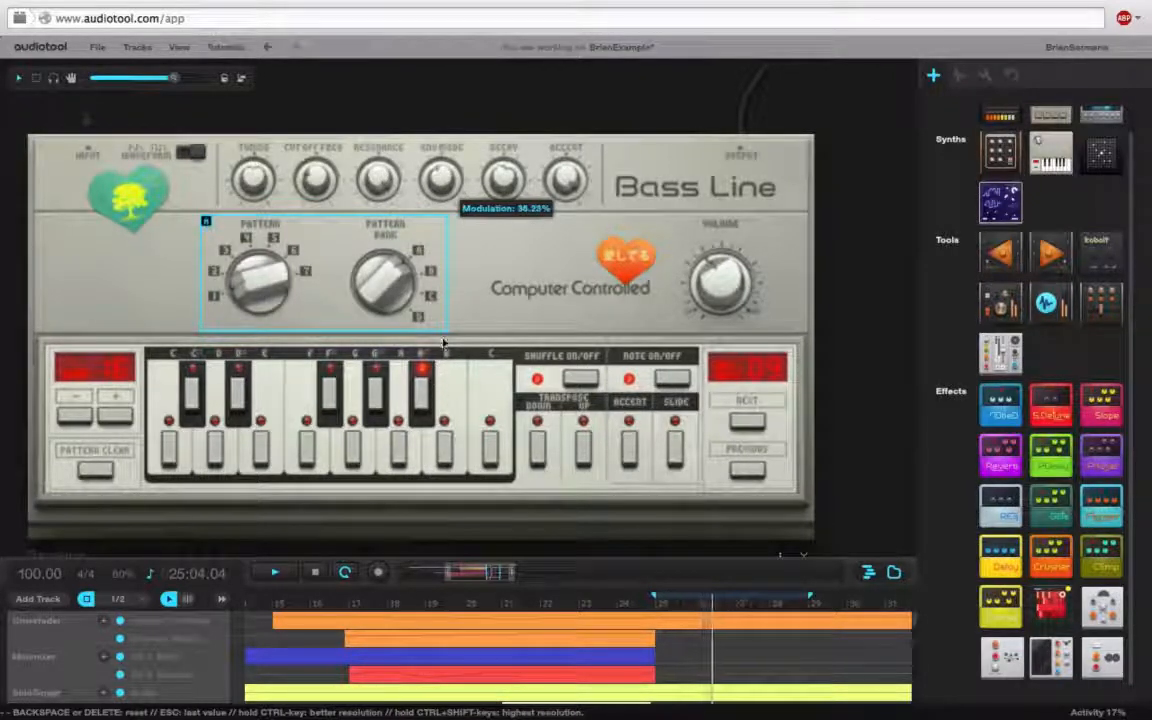
mouse_move(318, 176)
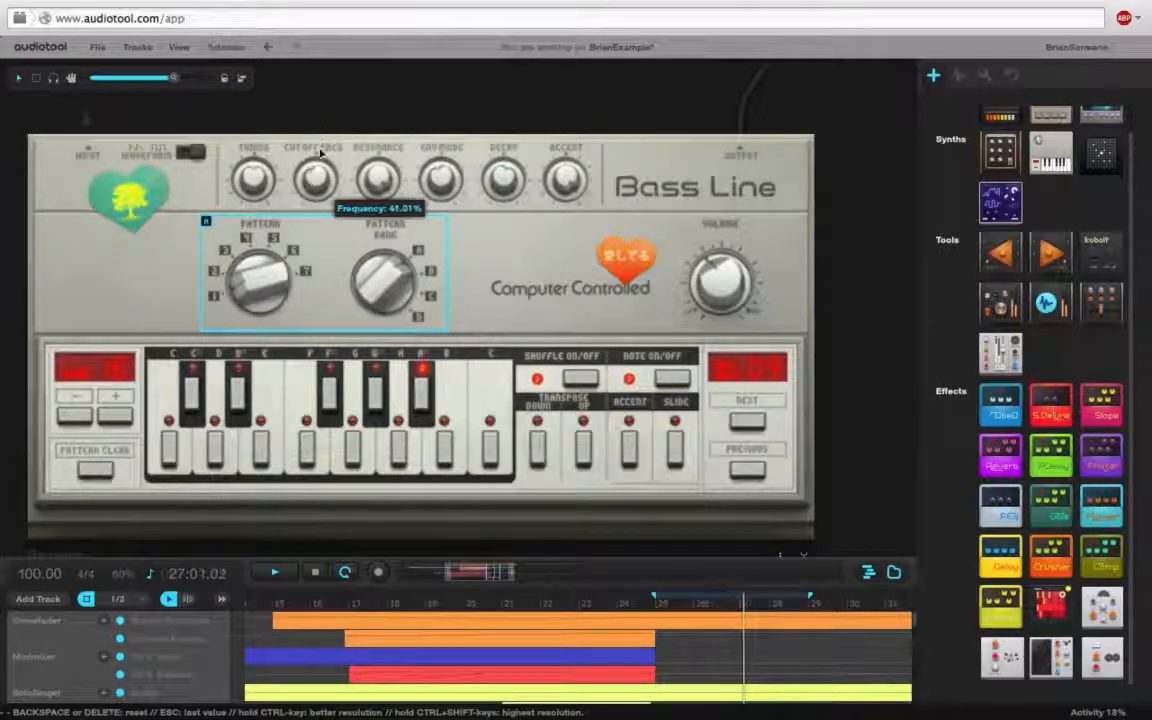
drag(382, 187, 376, 243)
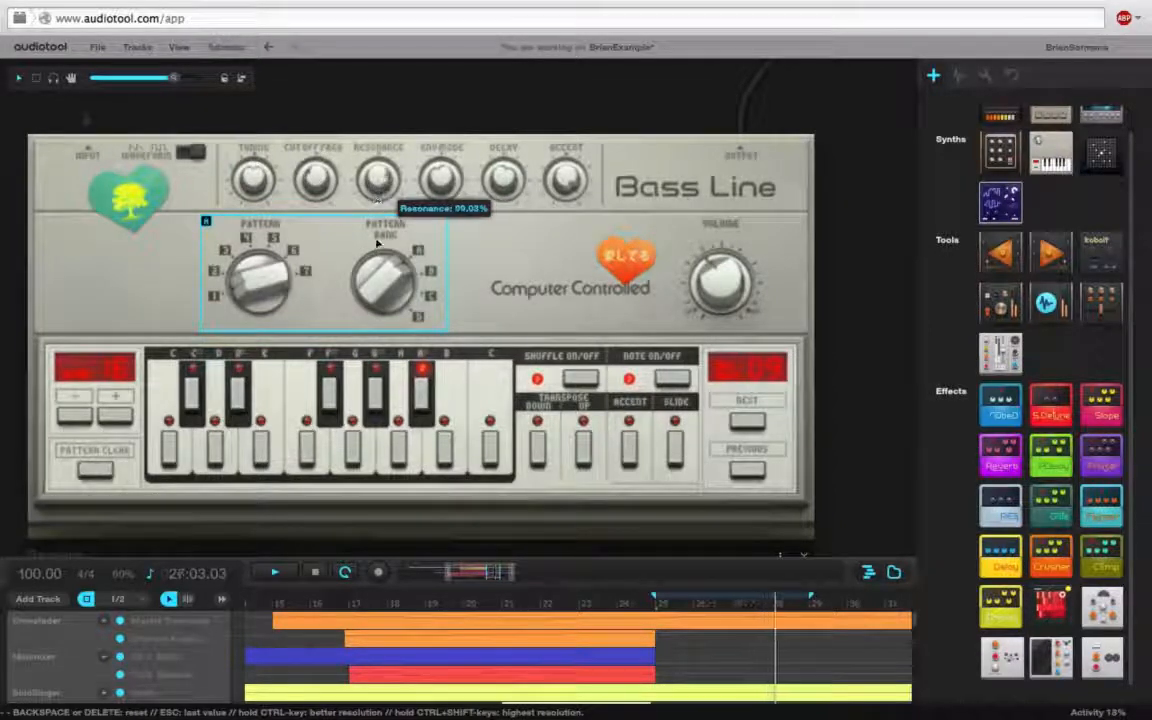
Step: Readjust the Bass Line's decay, envelope modulation and resonance, and set its volume to about -8 dB
mouse_move(498, 176)
drag(506, 134, 511, 118)
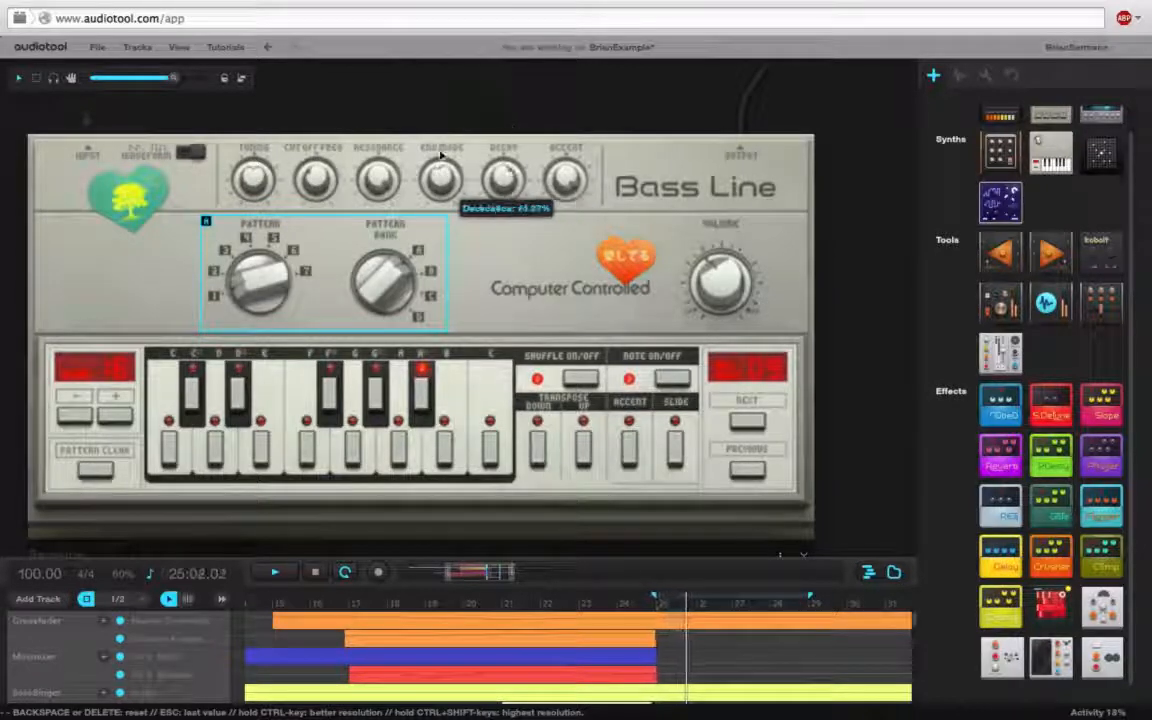
drag(442, 162, 448, 118)
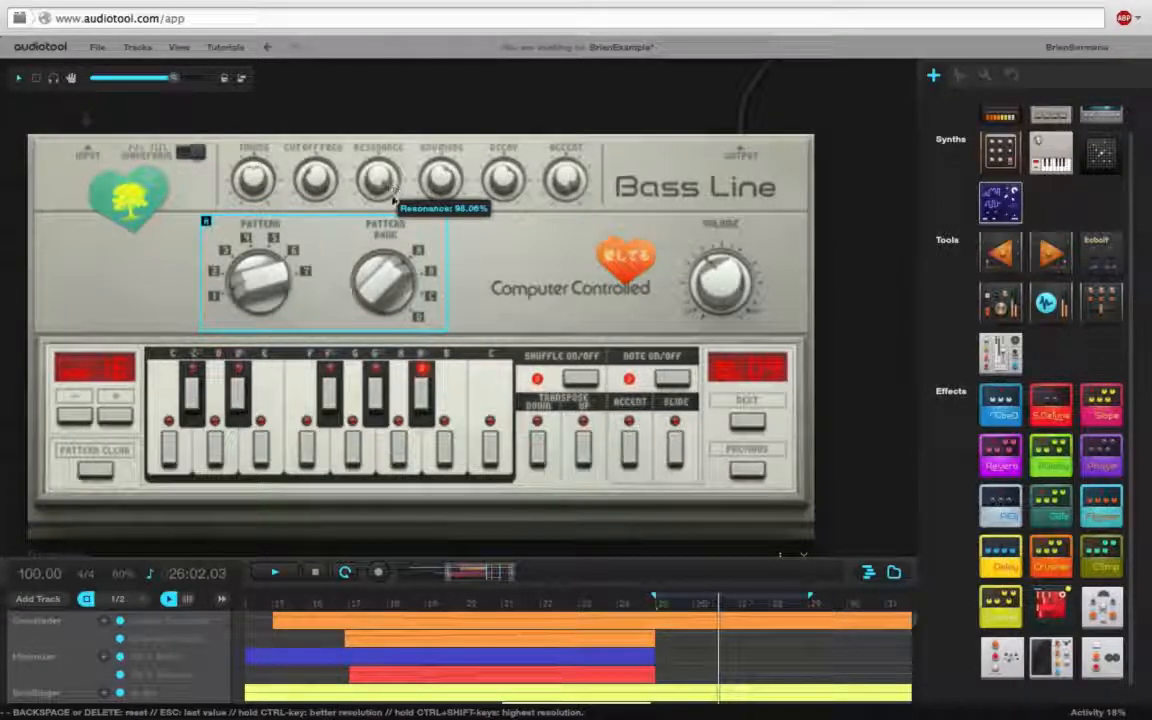
drag(394, 199, 415, 151)
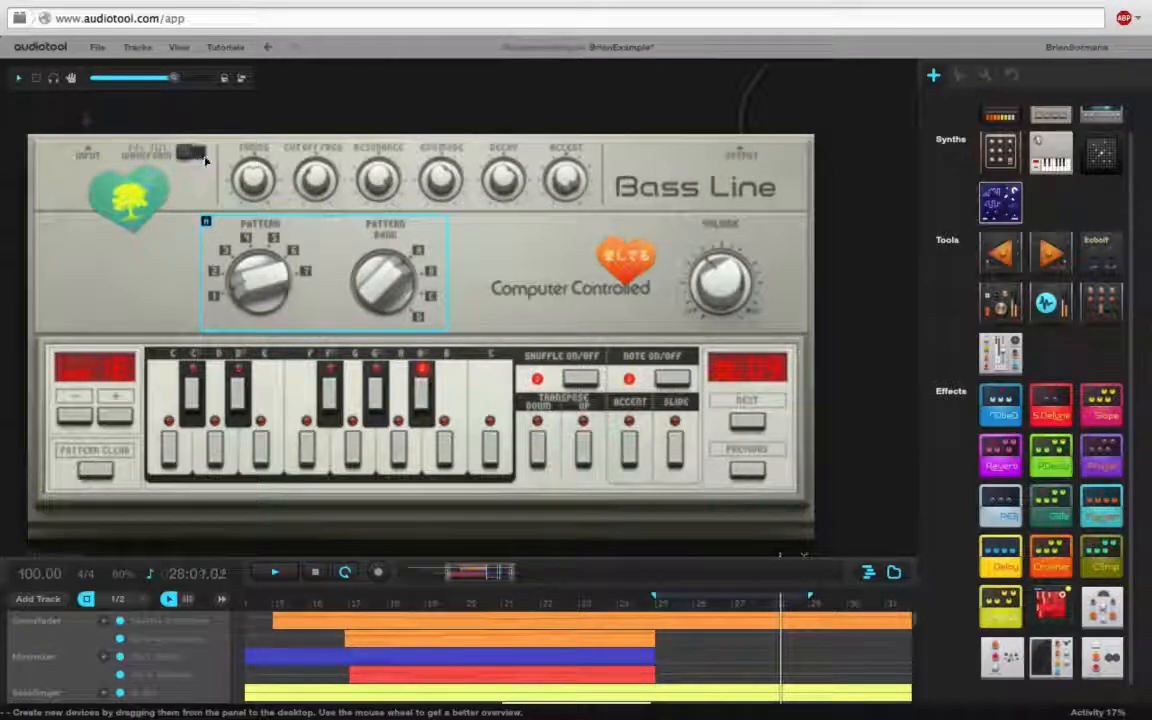
mouse_move(735, 257)
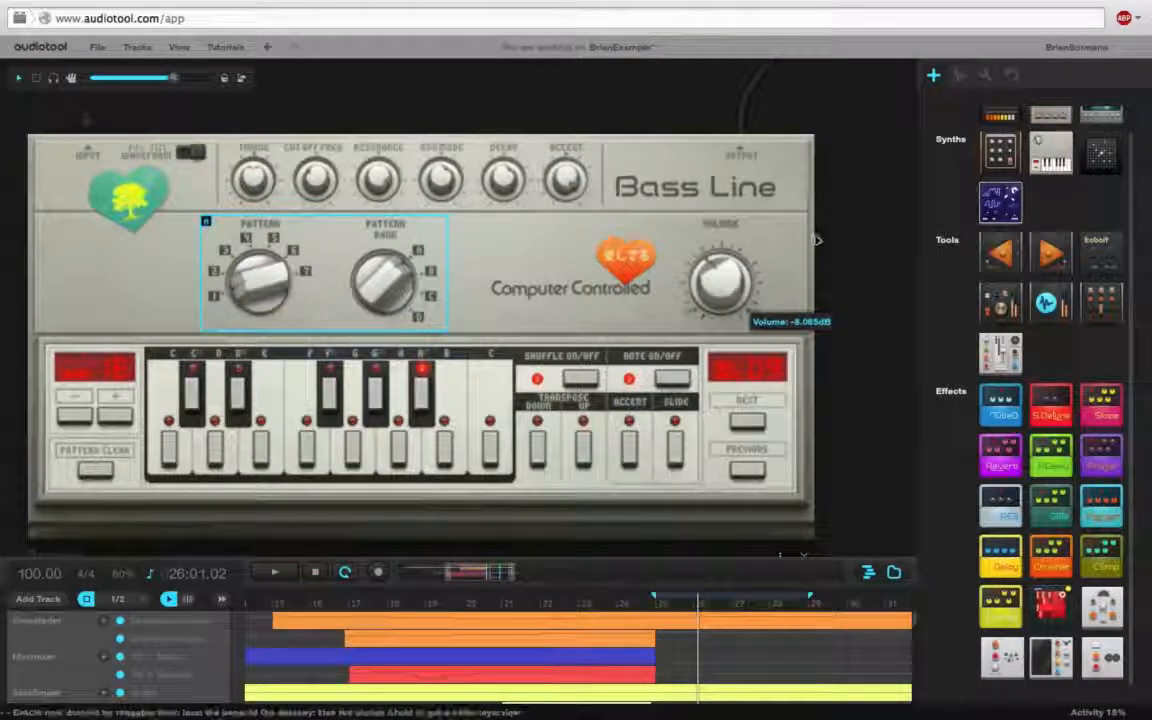
Step: Look over the mixer, the Reverb pedal and the neighbouring devices around the Bass Line
drag(840, 226, 843, 190)
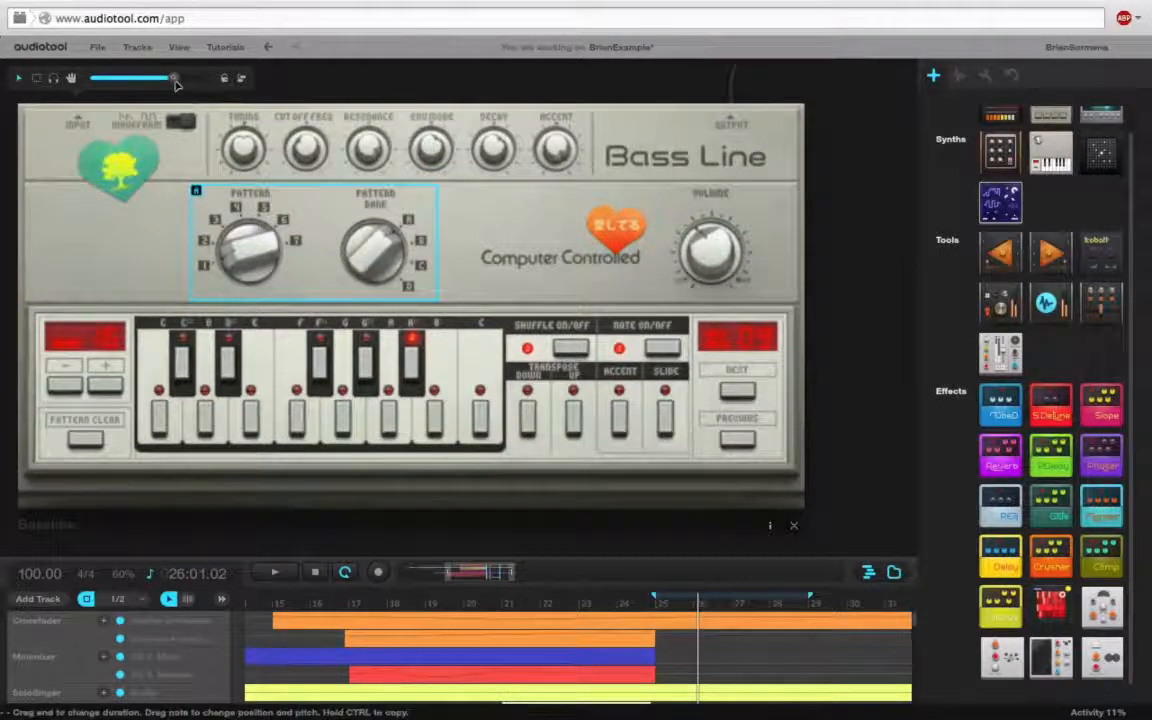
scroll(141, 98, down, 3)
drag(815, 396, 756, 402)
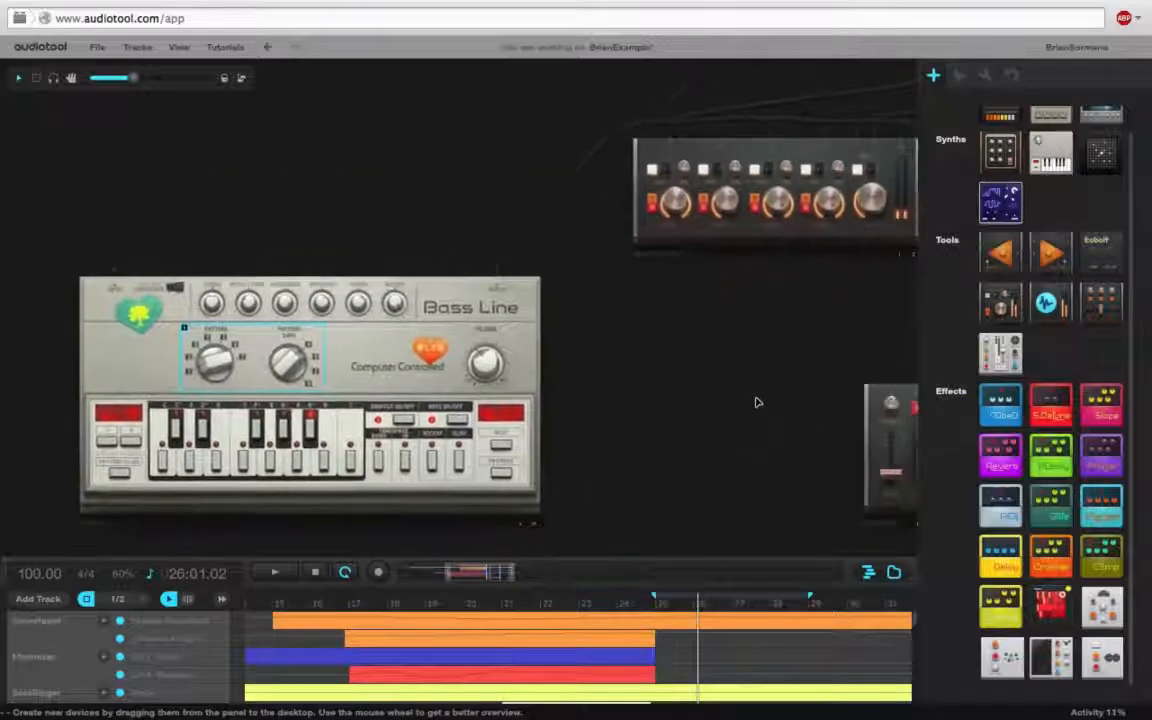
drag(723, 355, 430, 370)
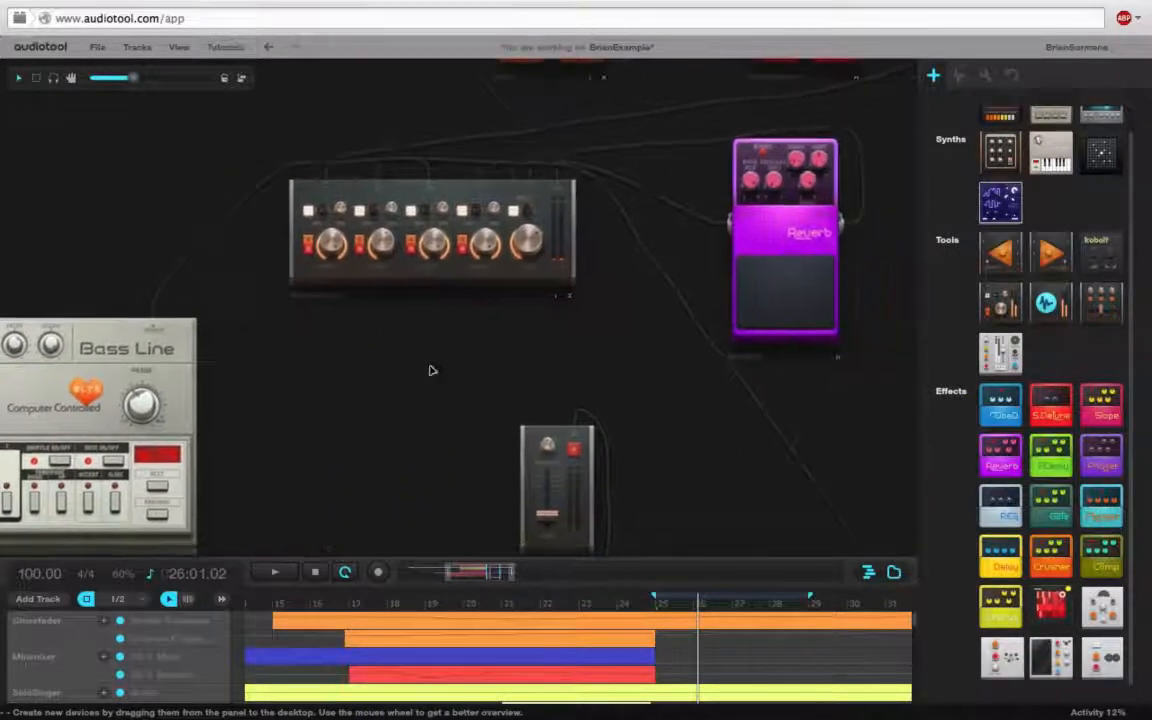
drag(651, 325, 604, 339)
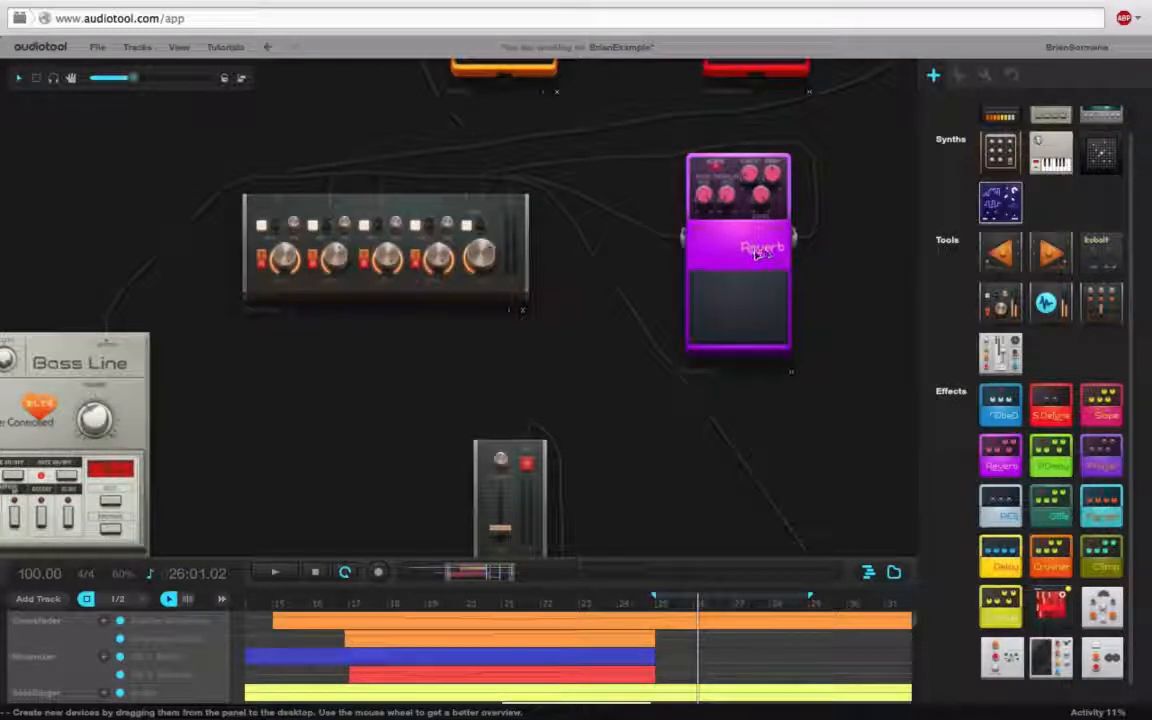
drag(617, 351, 610, 216)
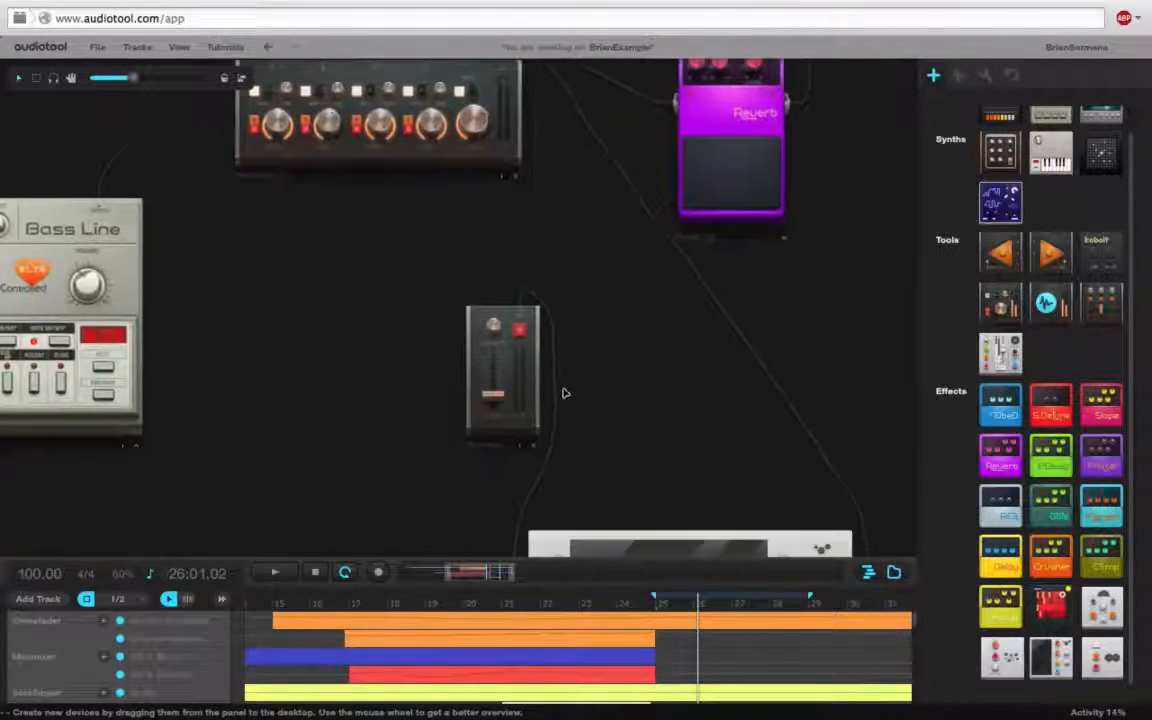
drag(563, 393, 607, 298)
drag(548, 272, 621, 381)
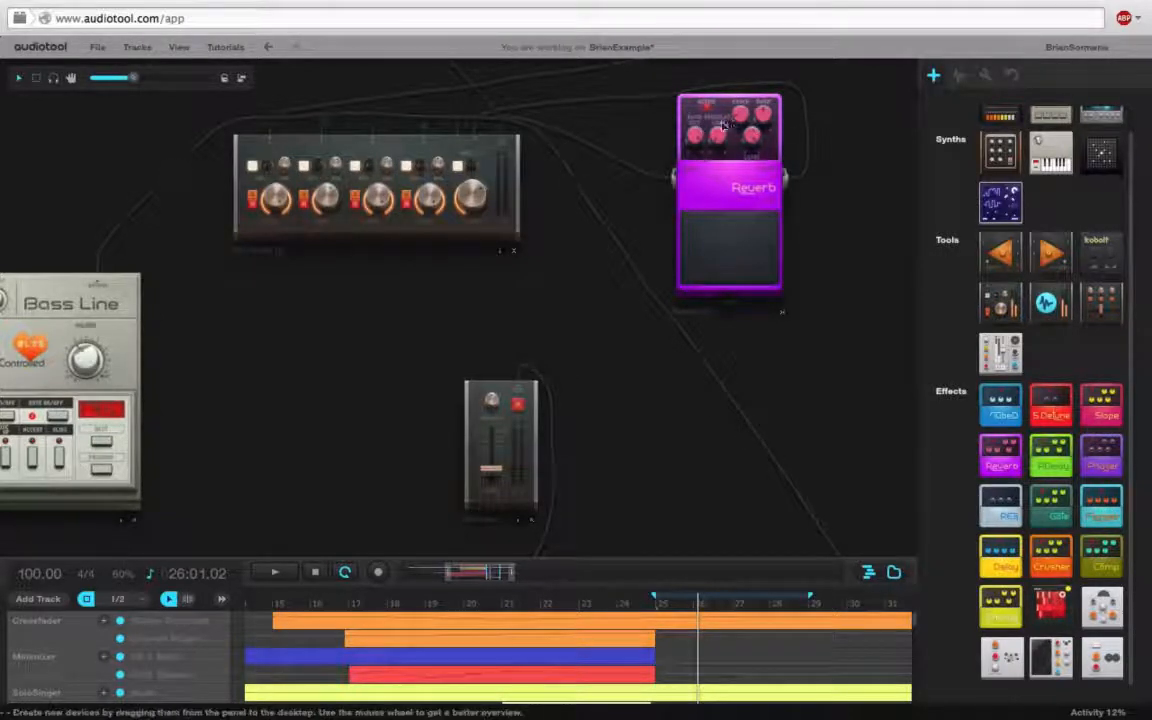
Step: Set the send level of the third mixer channel to about -9.5 dB and audition the loop
mouse_move(745, 127)
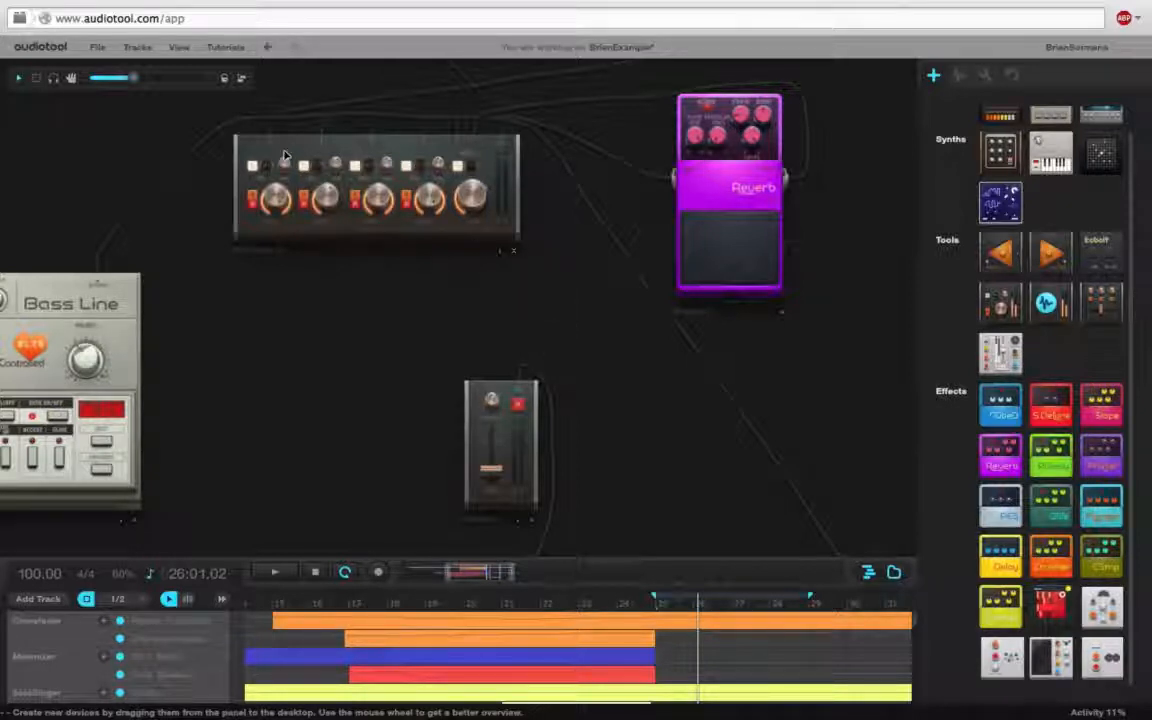
scroll(251, 158, up, 5)
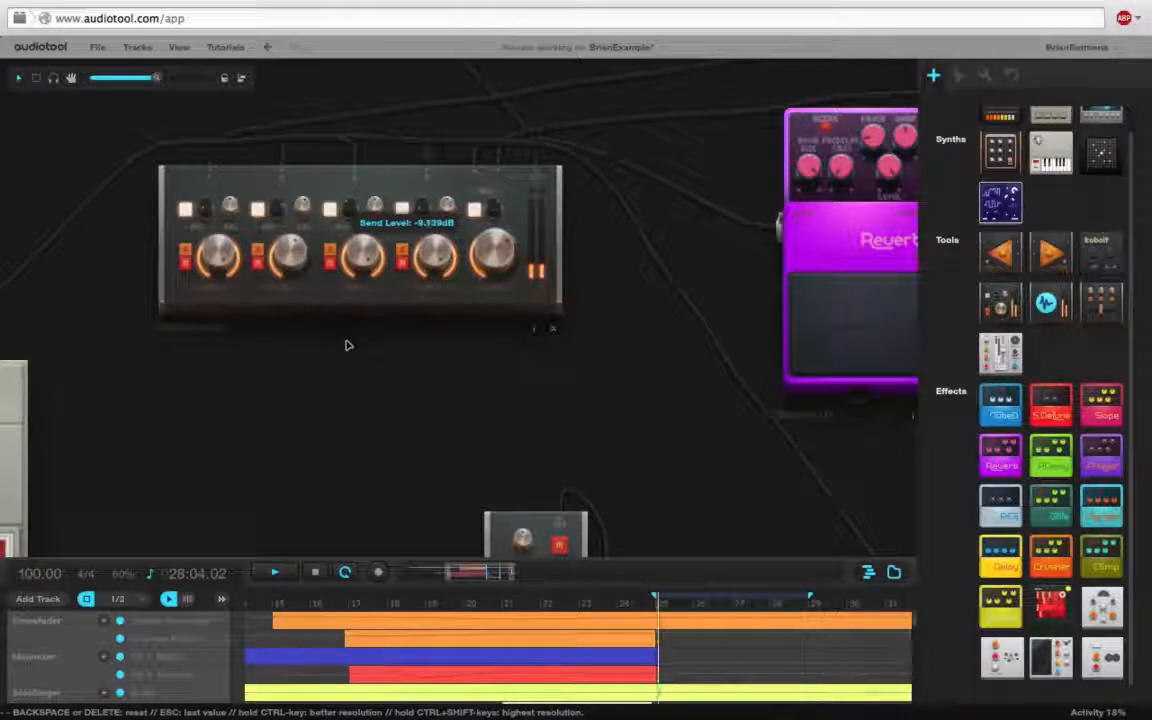
drag(157, 78, 103, 79)
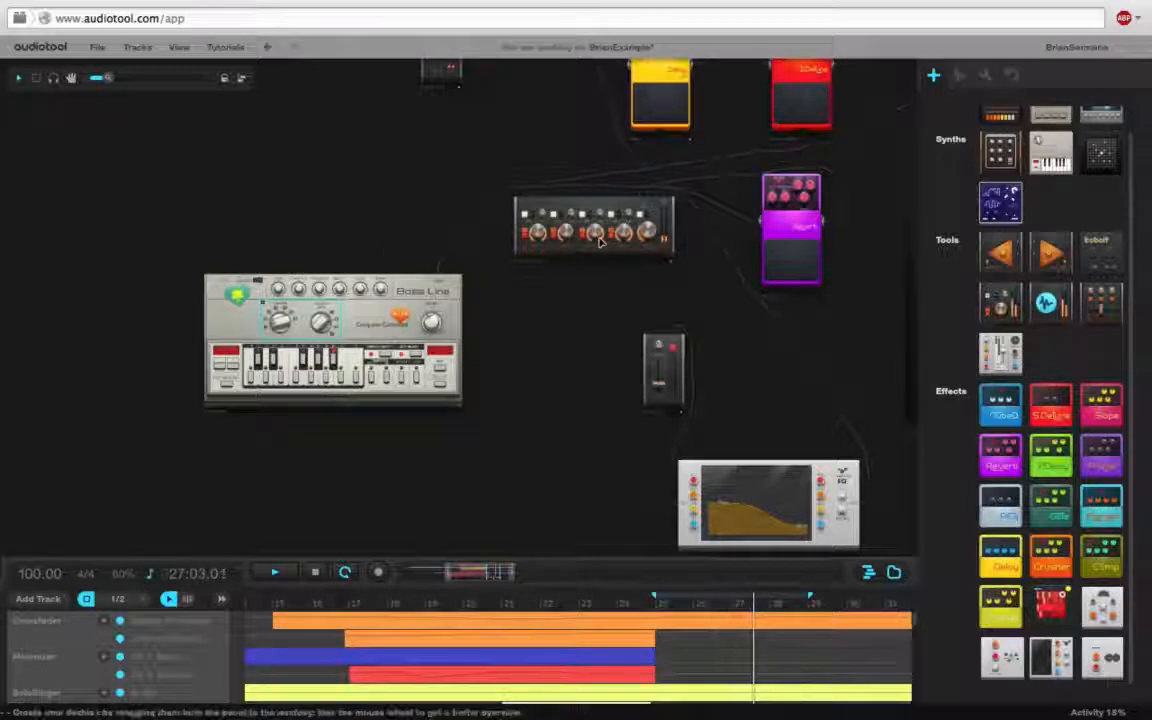
drag(592, 270, 594, 337)
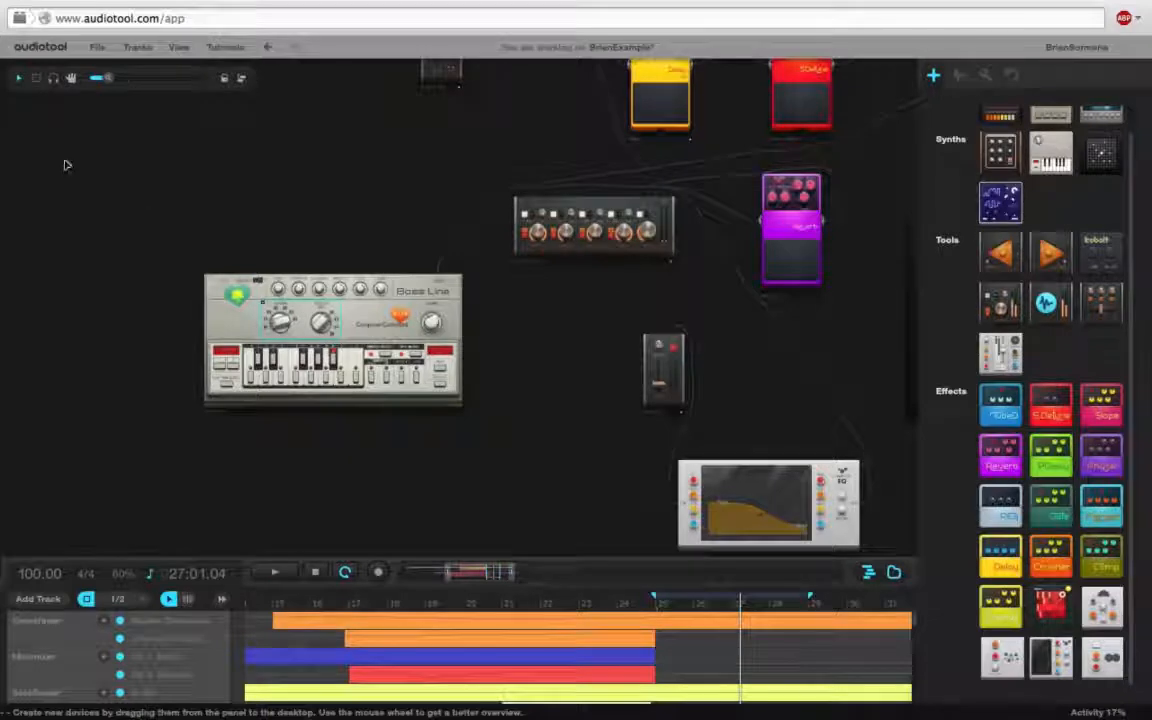
Step: Move the Bass Line device a little farther away from the mixer
drag(107, 78, 137, 100)
drag(417, 257, 372, 240)
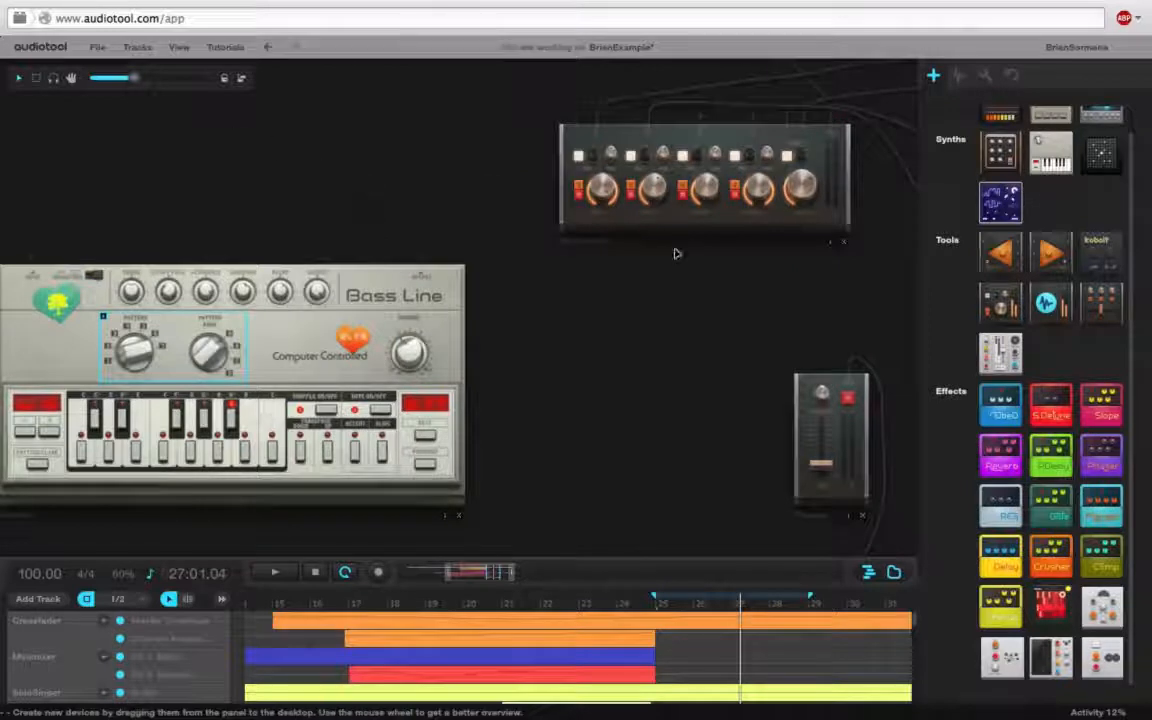
drag(588, 212, 533, 188)
drag(662, 322, 738, 317)
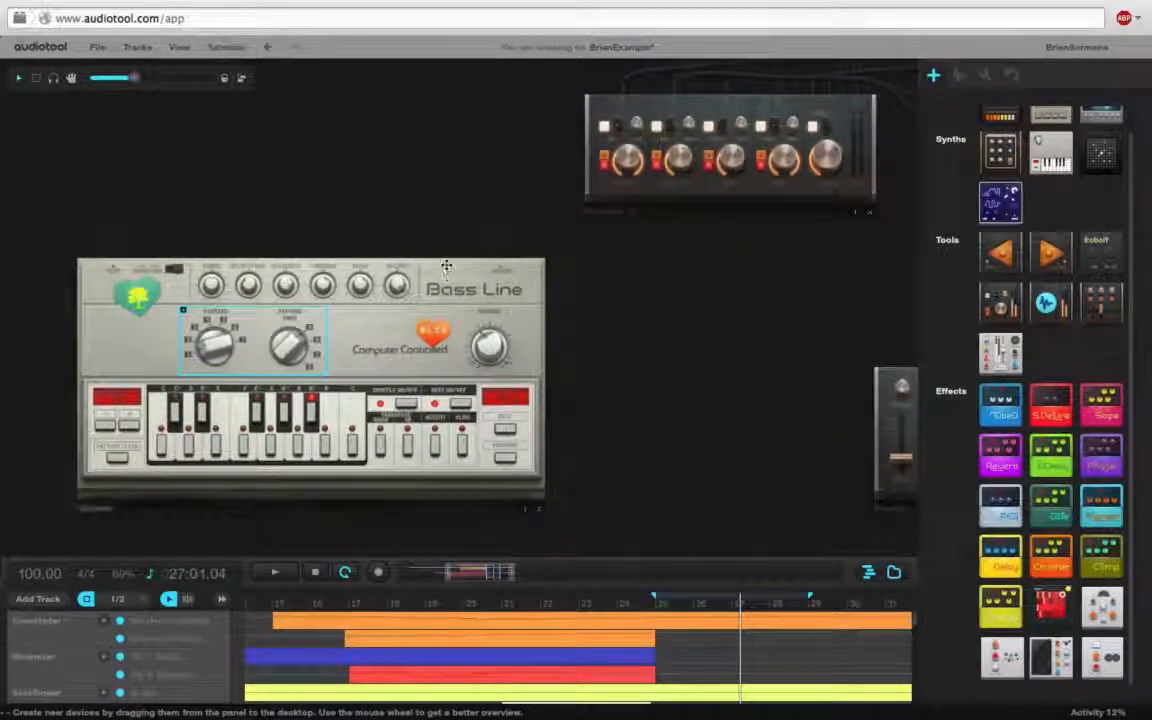
drag(446, 266, 396, 290)
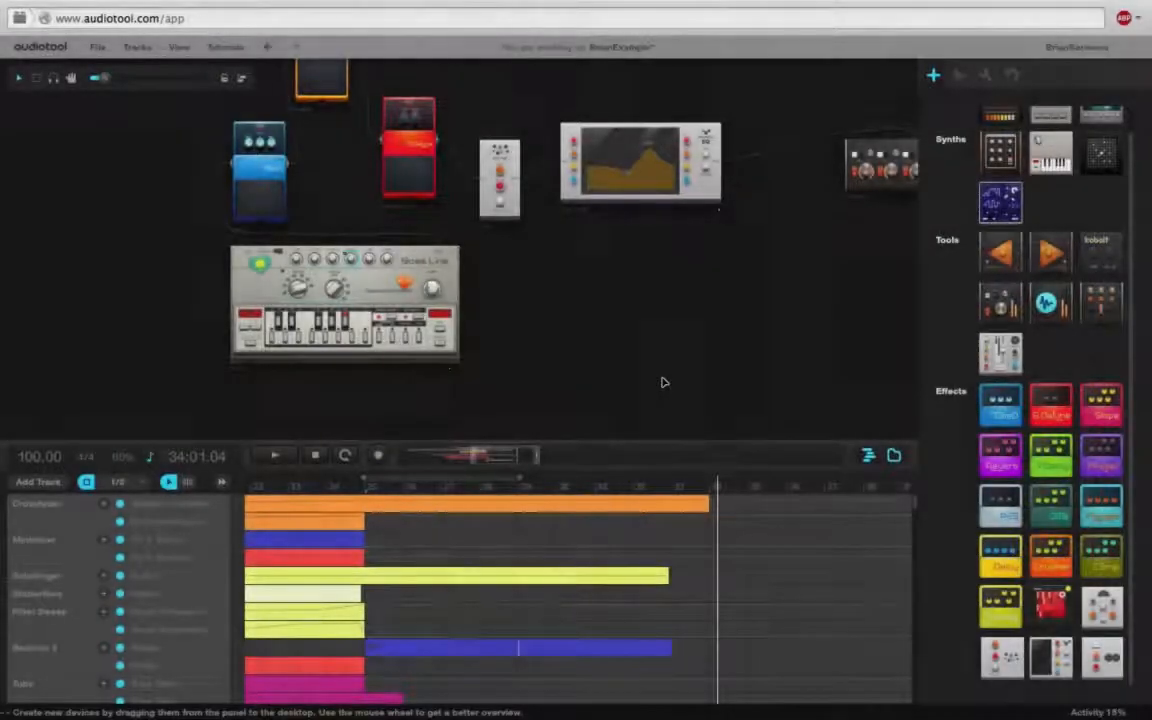
Step: Examine the Bass Line's effect chain, its modulation knob and the knob's automation curve over bars 25 to 33
drag(594, 328, 647, 377)
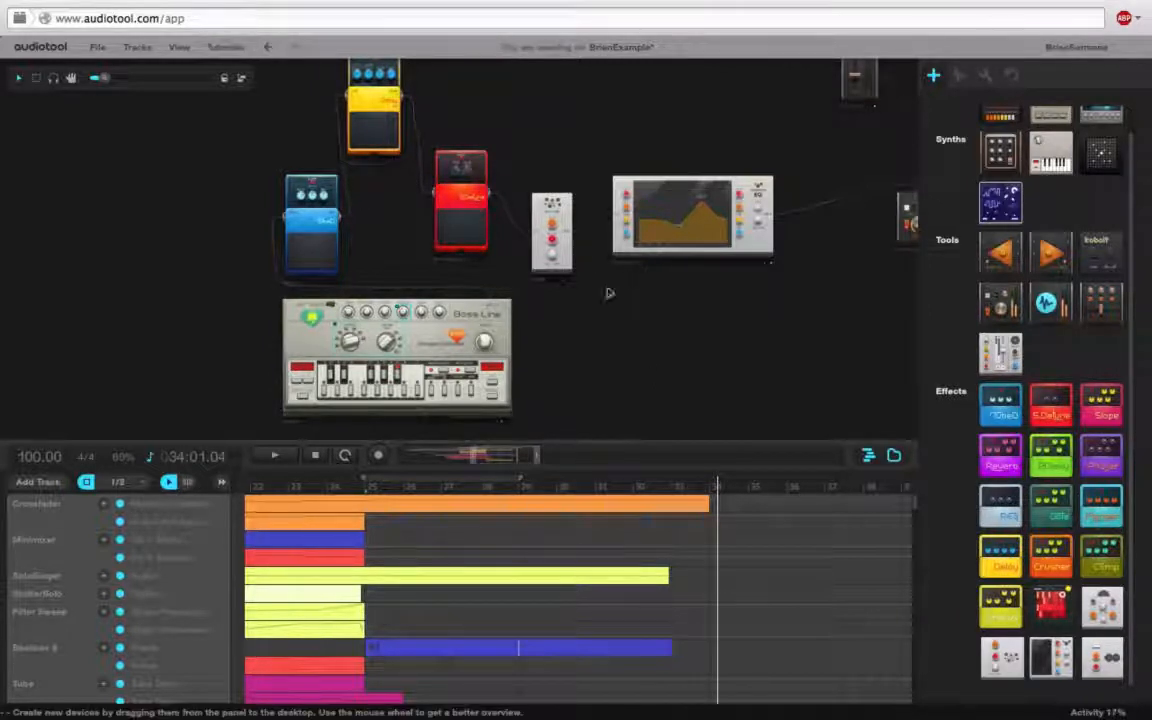
drag(578, 444, 578, 398)
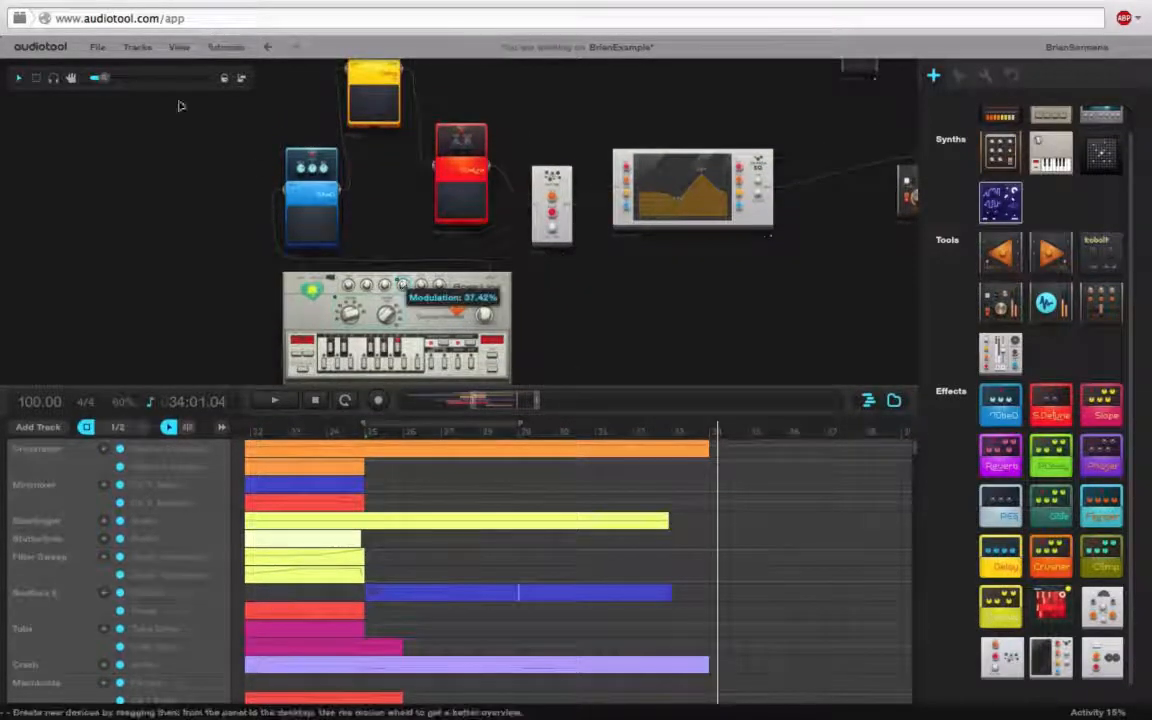
drag(100, 77, 146, 86)
drag(252, 256, 255, 165)
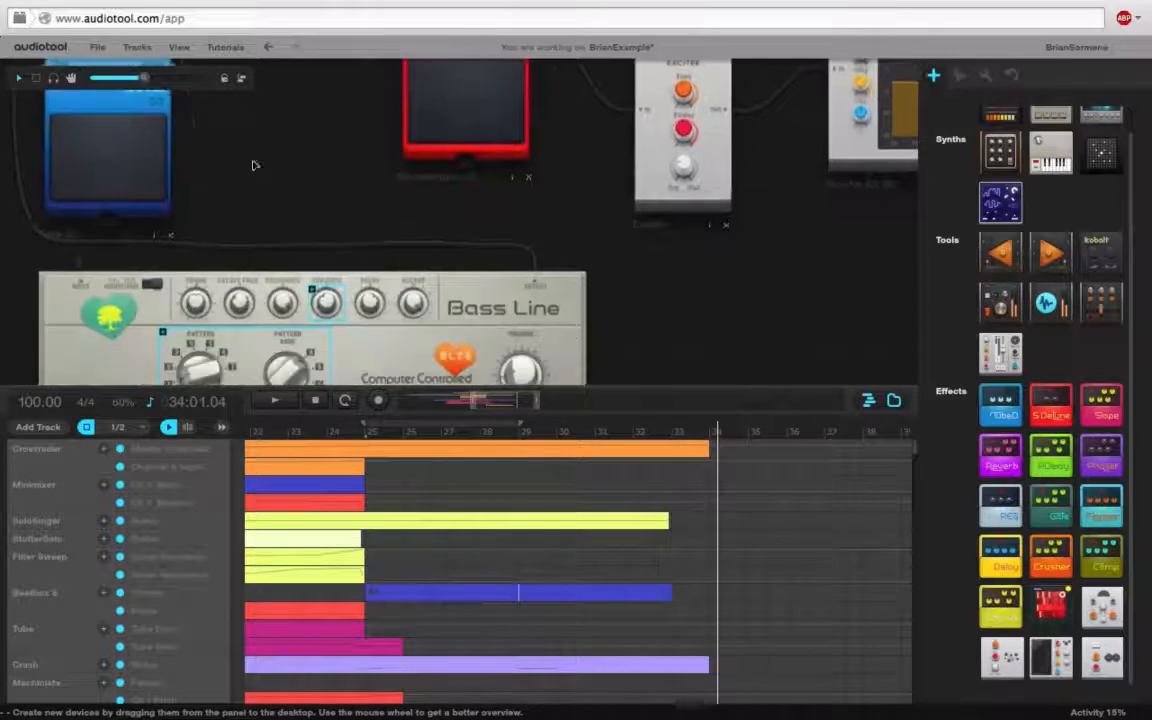
mouse_move(325, 304)
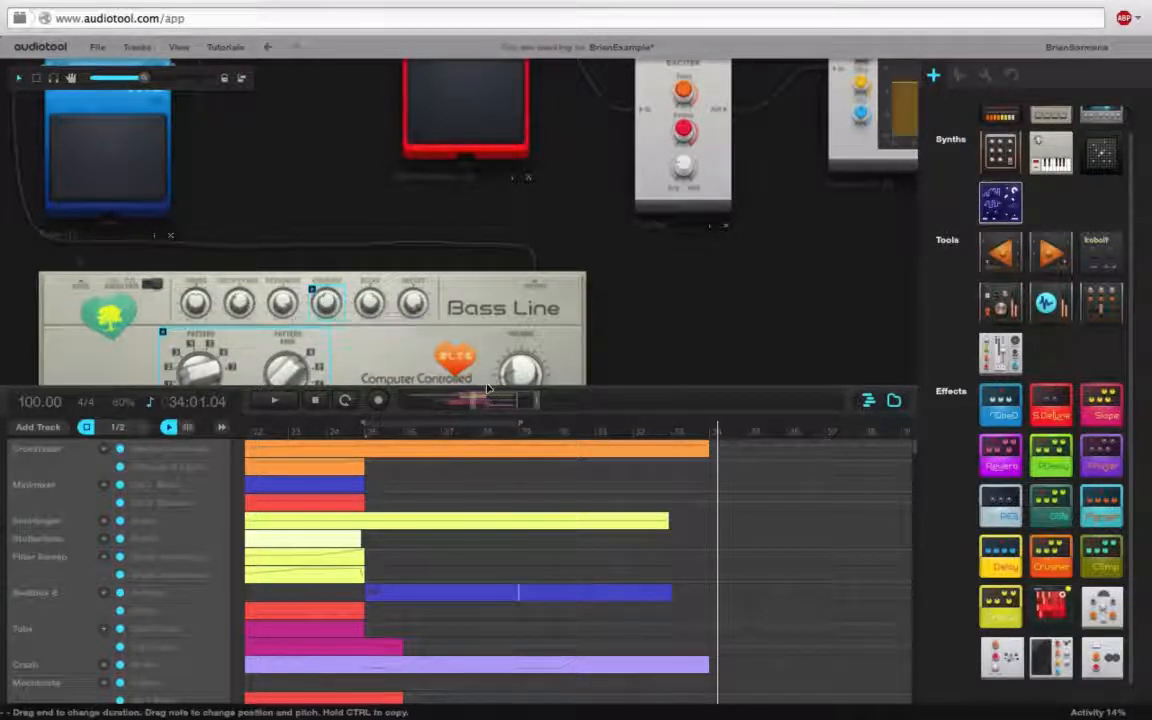
drag(481, 390, 499, 88)
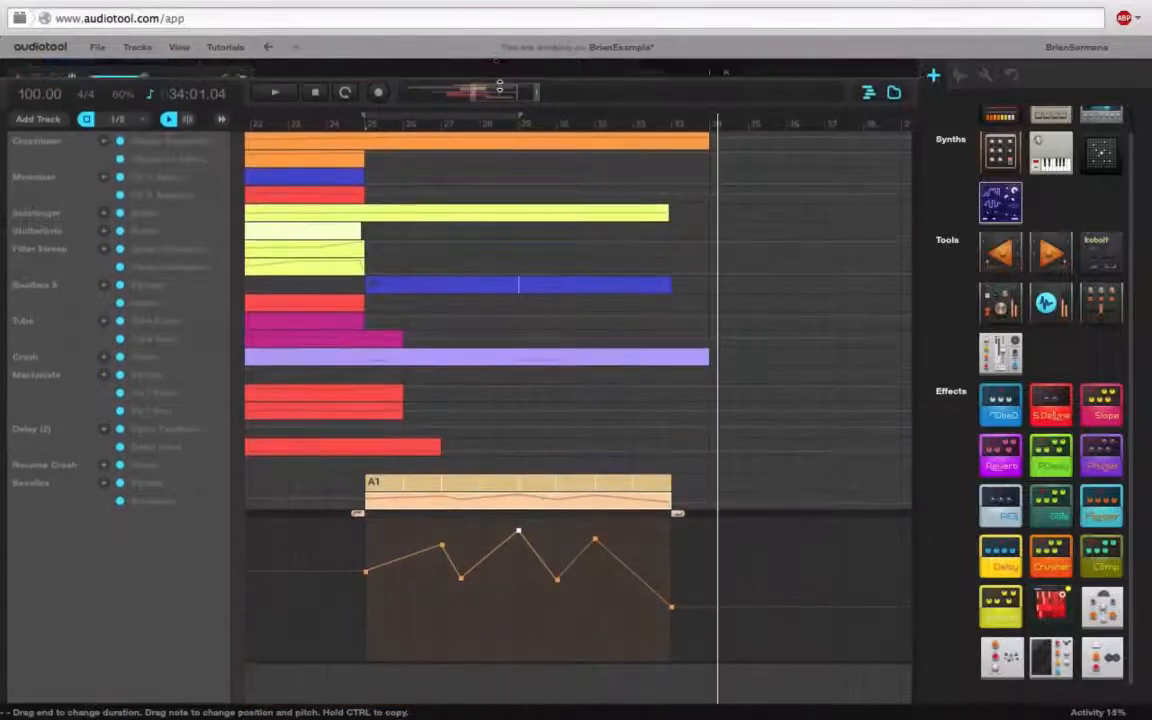
Step: Play the song from about bar 23 while following the Bass Line's signal through its effects and EQ to the mixer
click(307, 126)
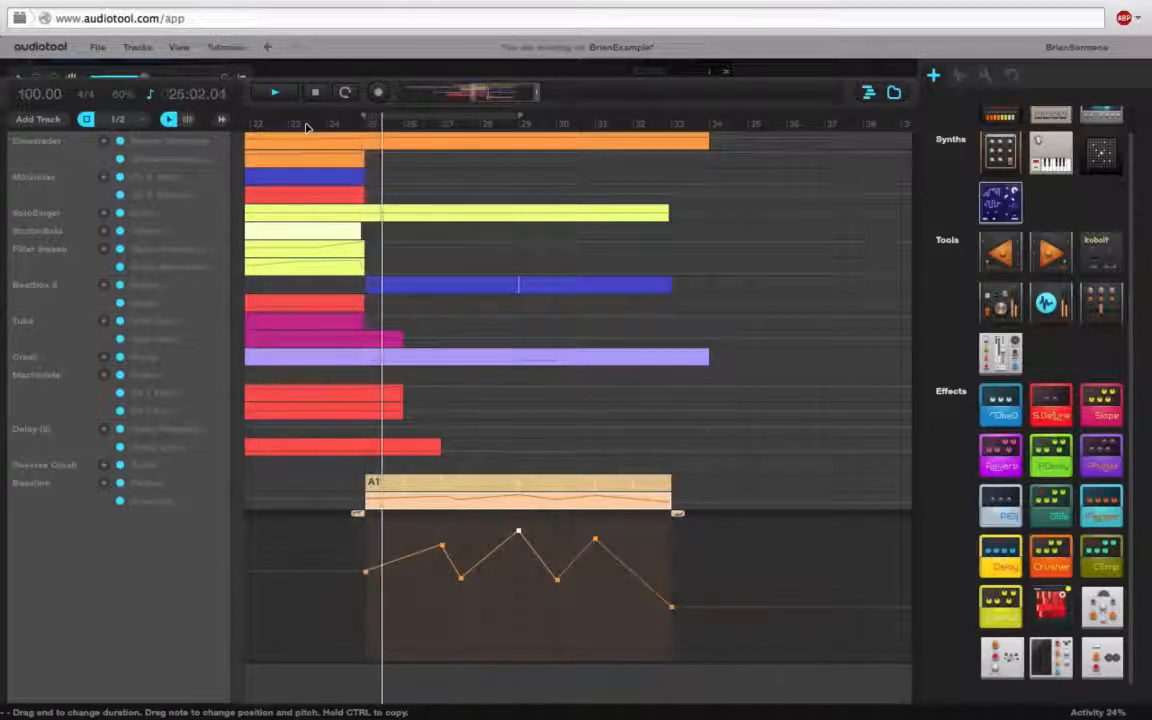
drag(346, 82, 366, 423)
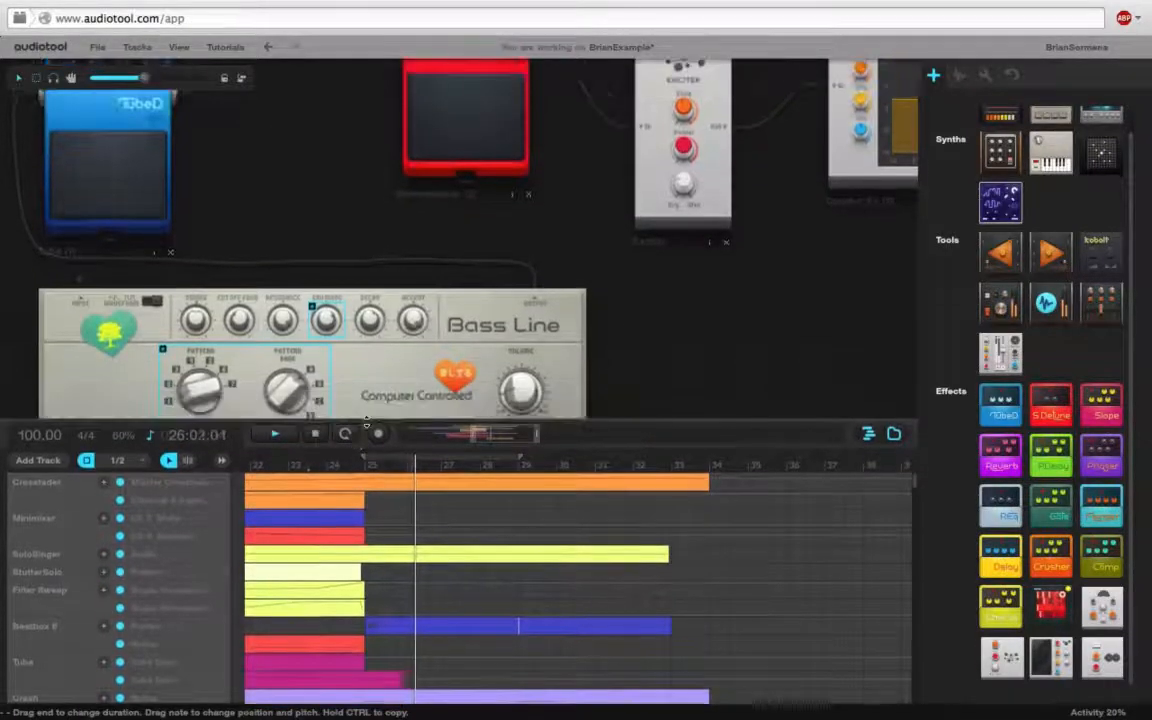
drag(720, 262, 483, 386)
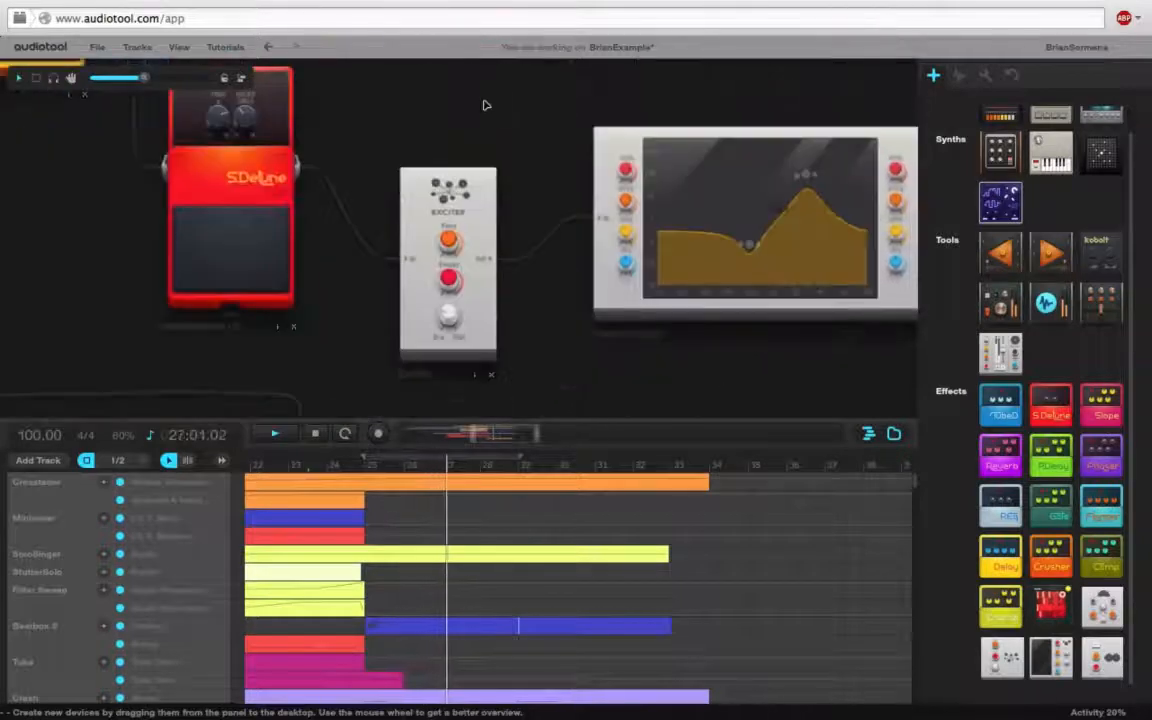
drag(480, 115, 352, 301)
scroll(352, 301, down, 2)
scroll(548, 171, down, 3)
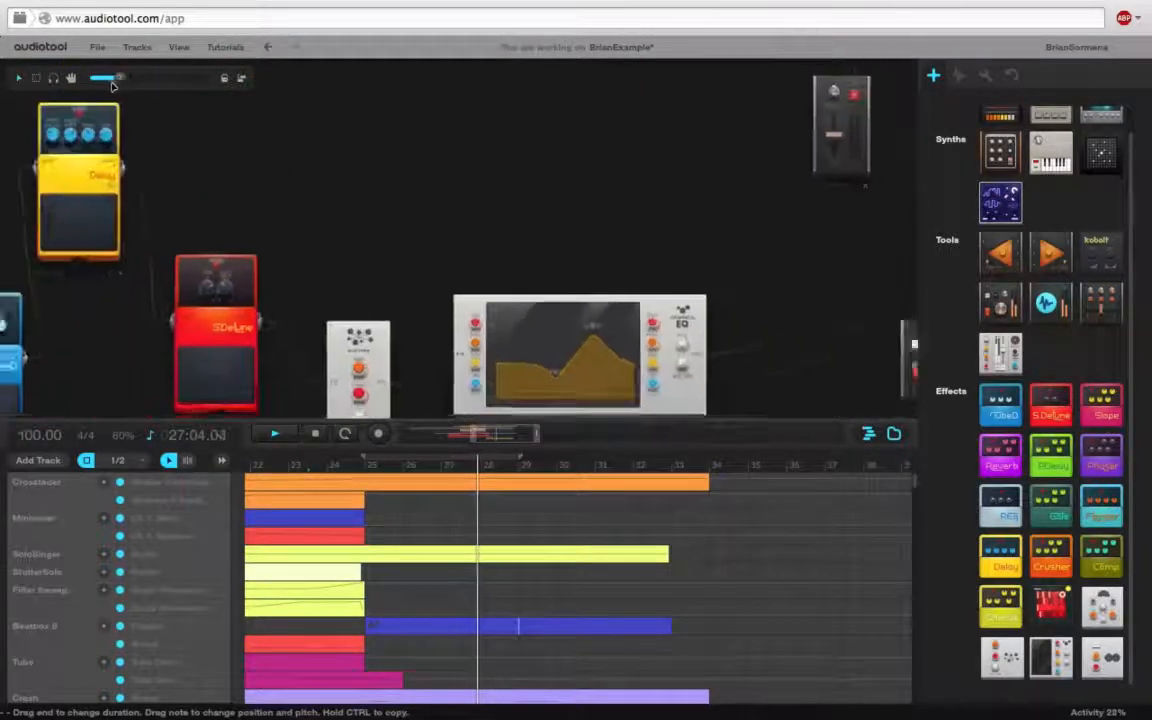
drag(548, 171, 296, 220)
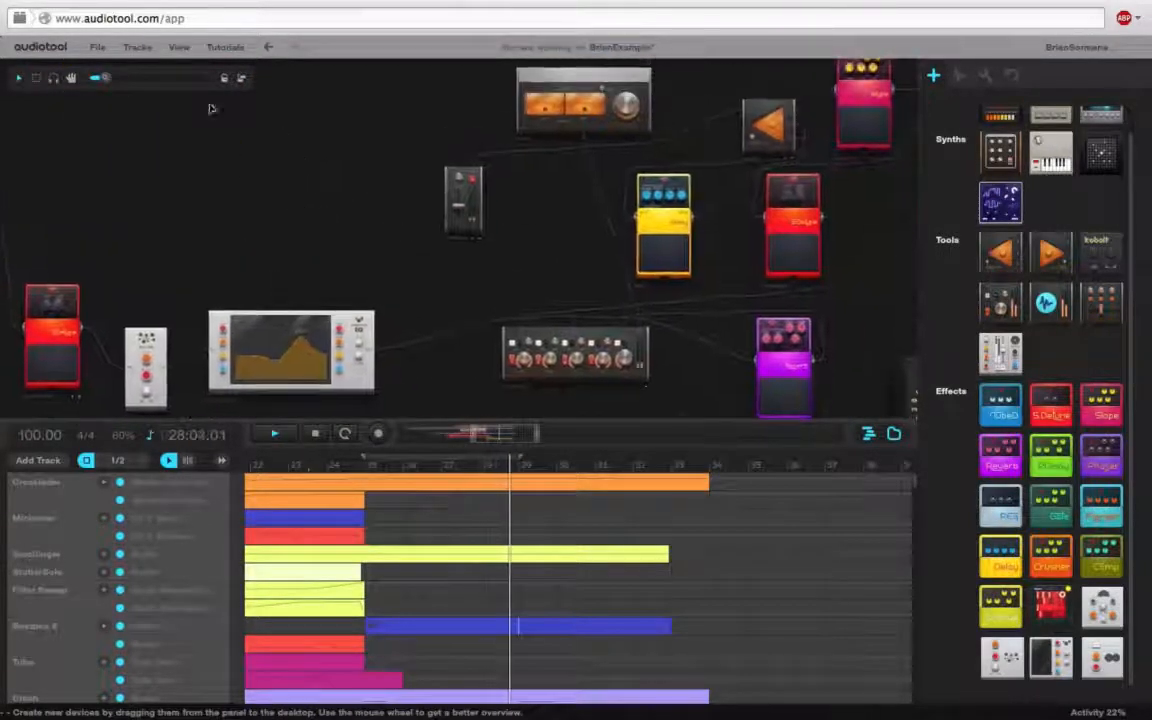
drag(123, 78, 136, 82)
drag(350, 301, 235, 139)
drag(321, 194, 283, 160)
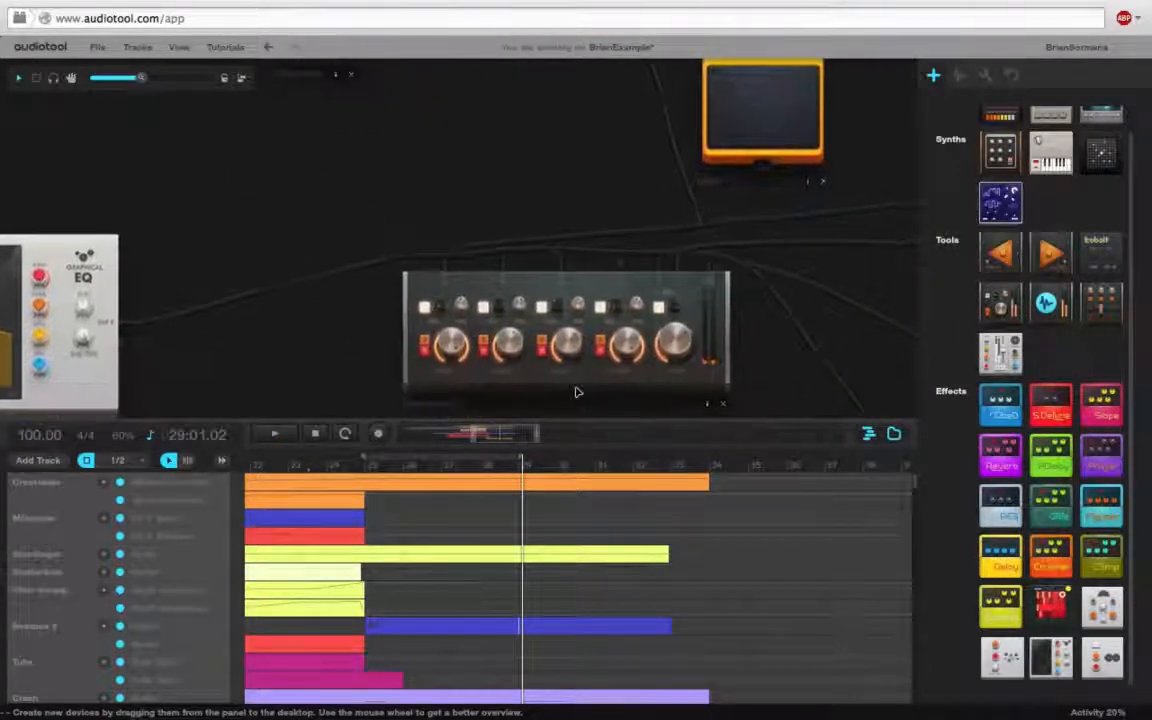
Step: Create automation for the third mixer channel's level and add an automation region at bar 25
right_click(573, 345)
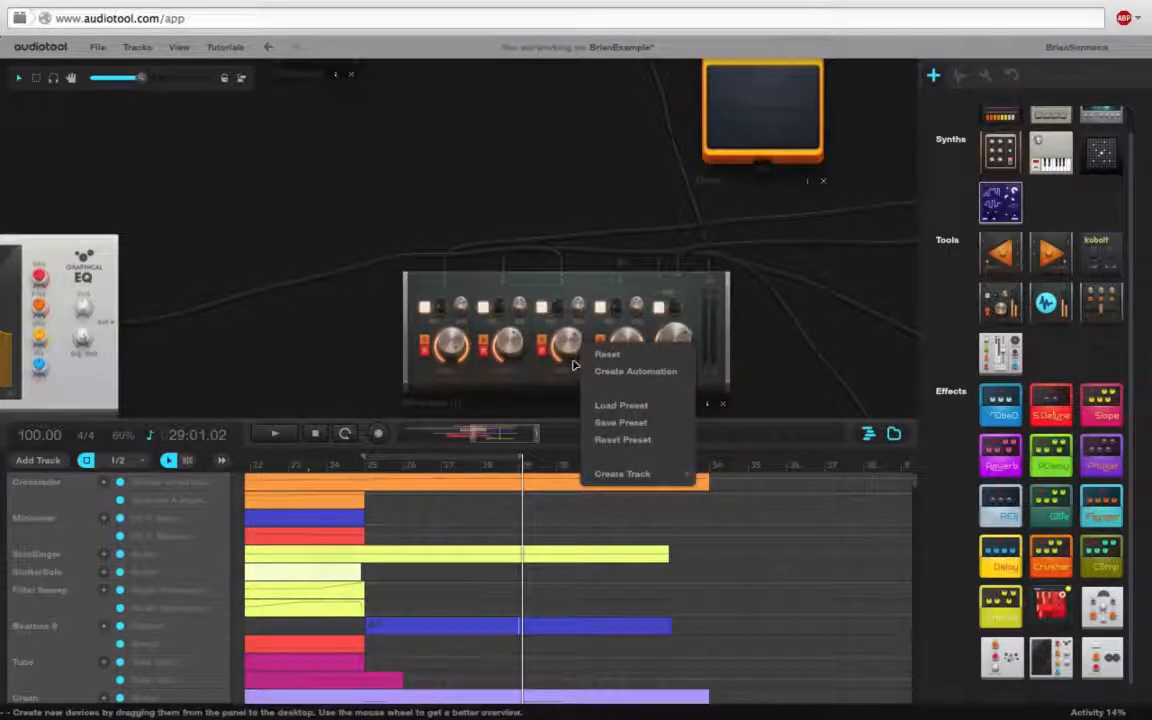
click(600, 372)
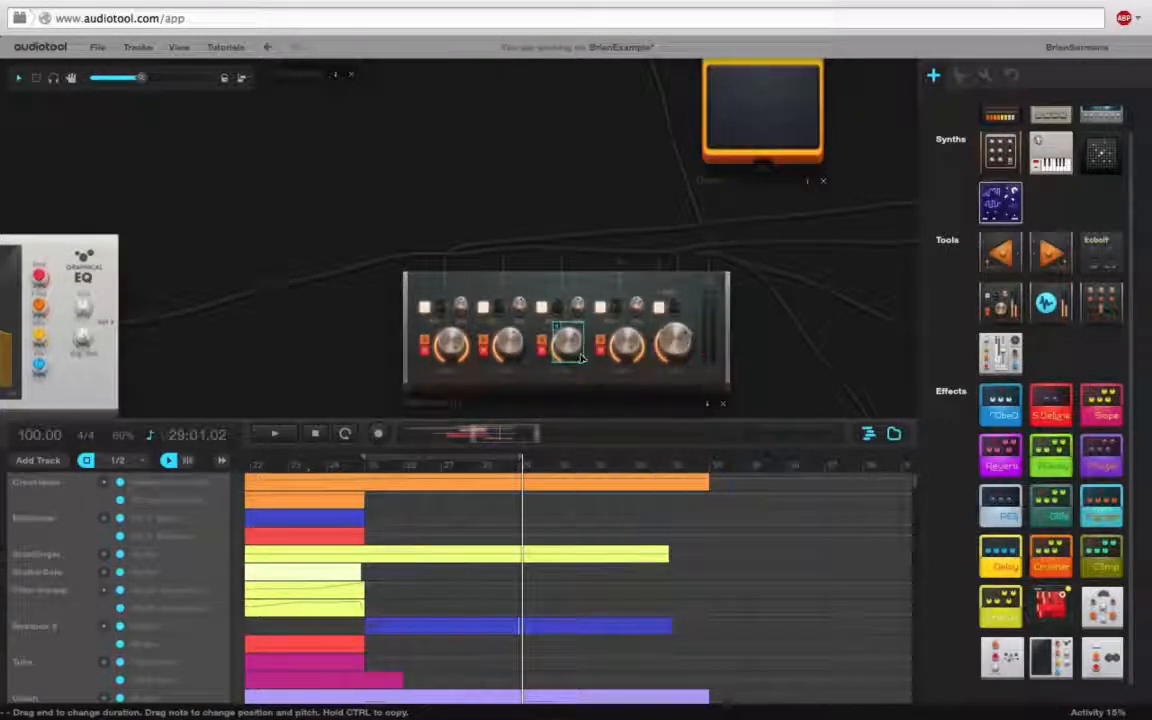
drag(595, 424, 604, 30)
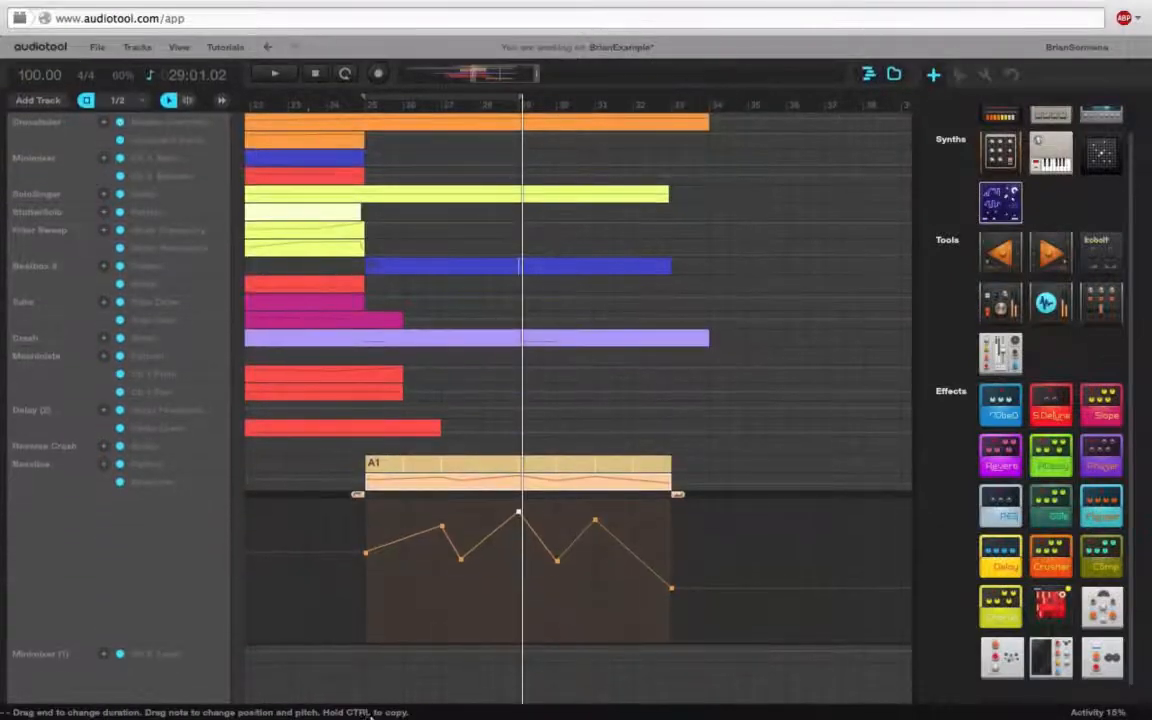
double_click(372, 655)
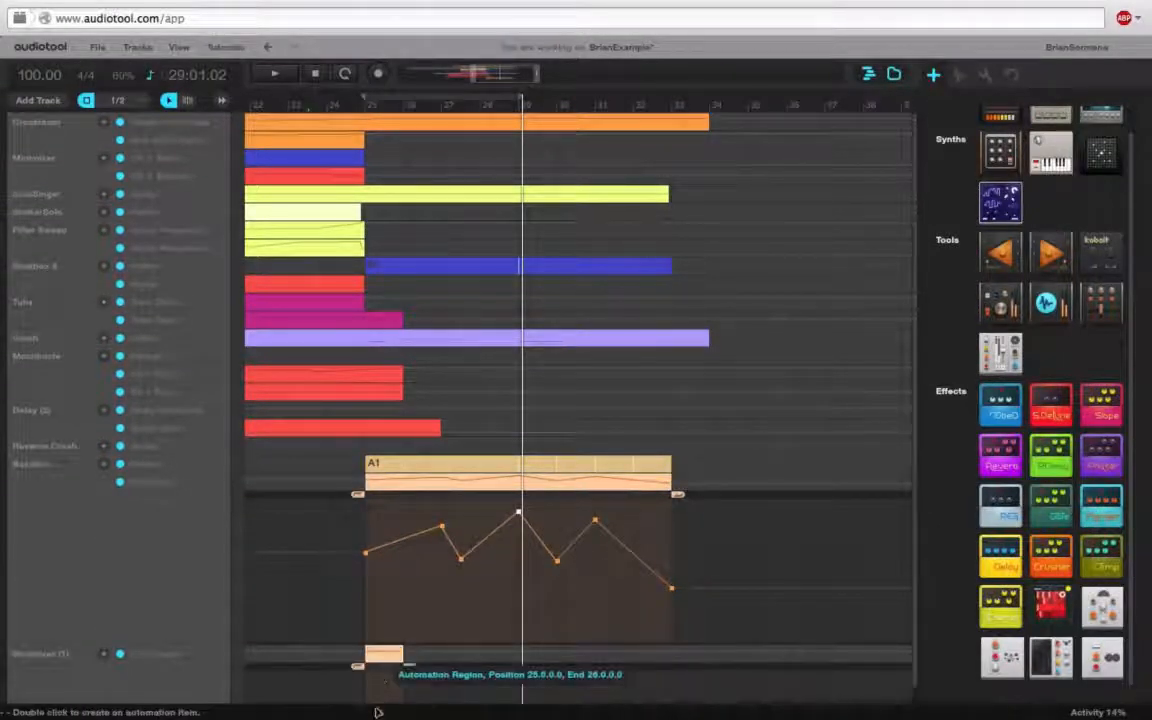
Step: Extend the level automation region to bar 33 and ramp the level up from about -15.9 dB at its start to bar 28
drag(409, 667, 735, 685)
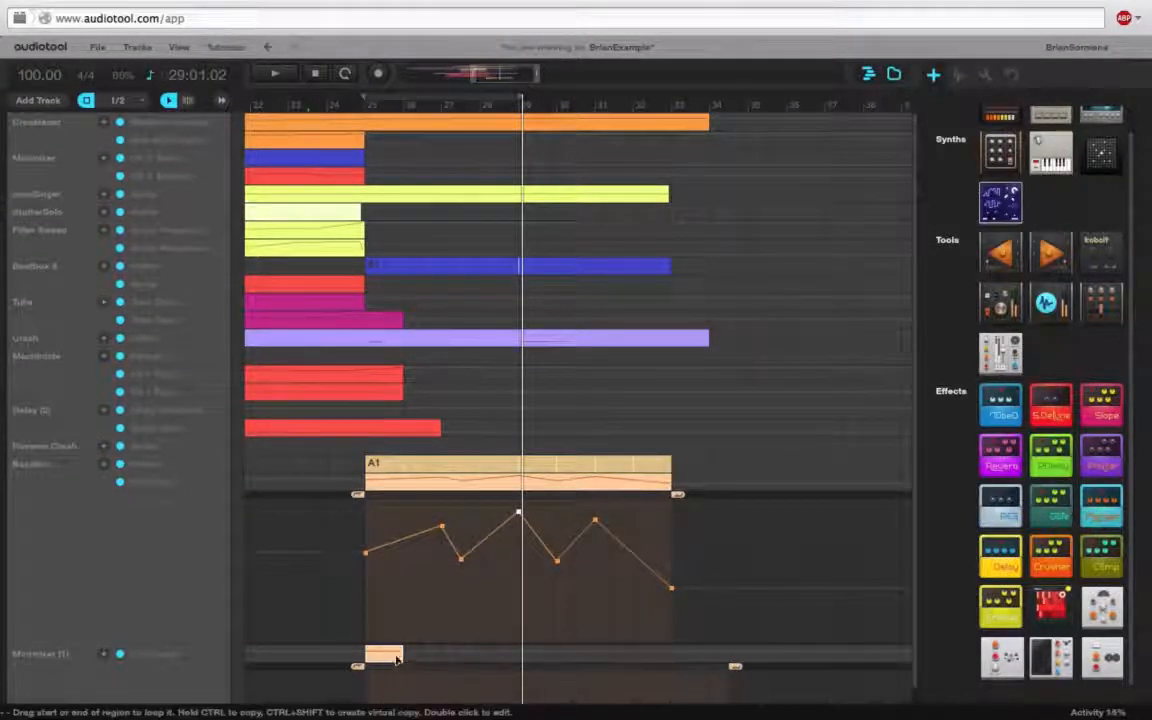
drag(397, 658, 698, 684)
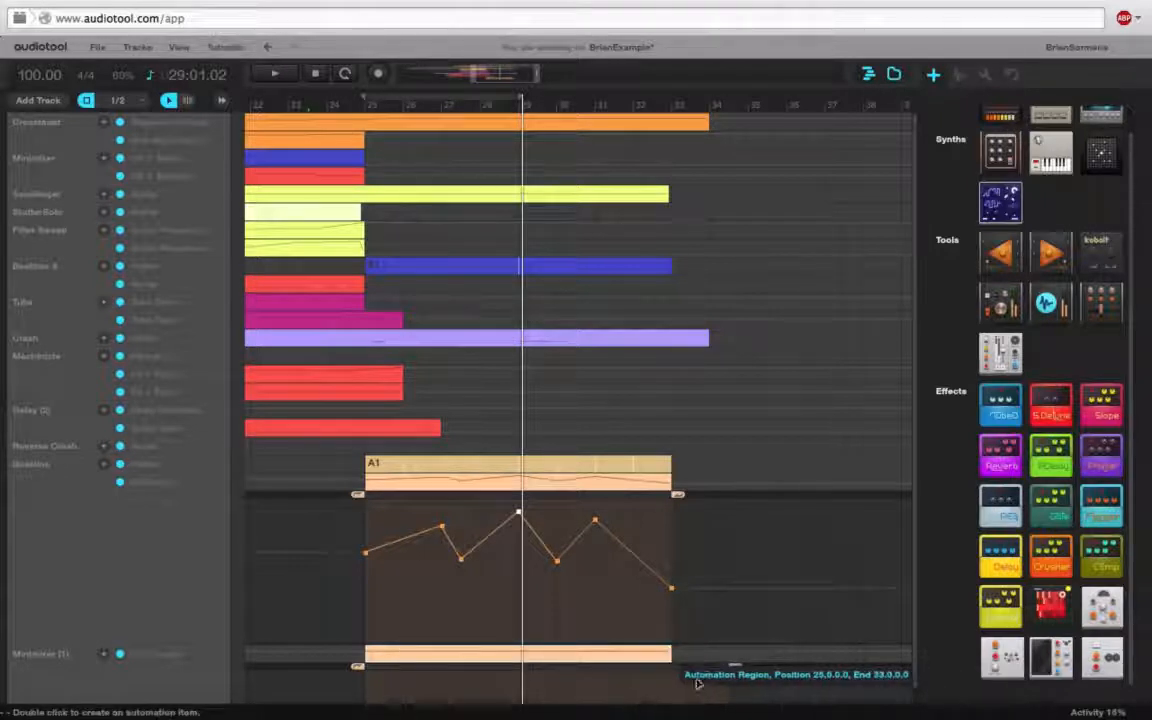
drag(914, 608, 928, 718)
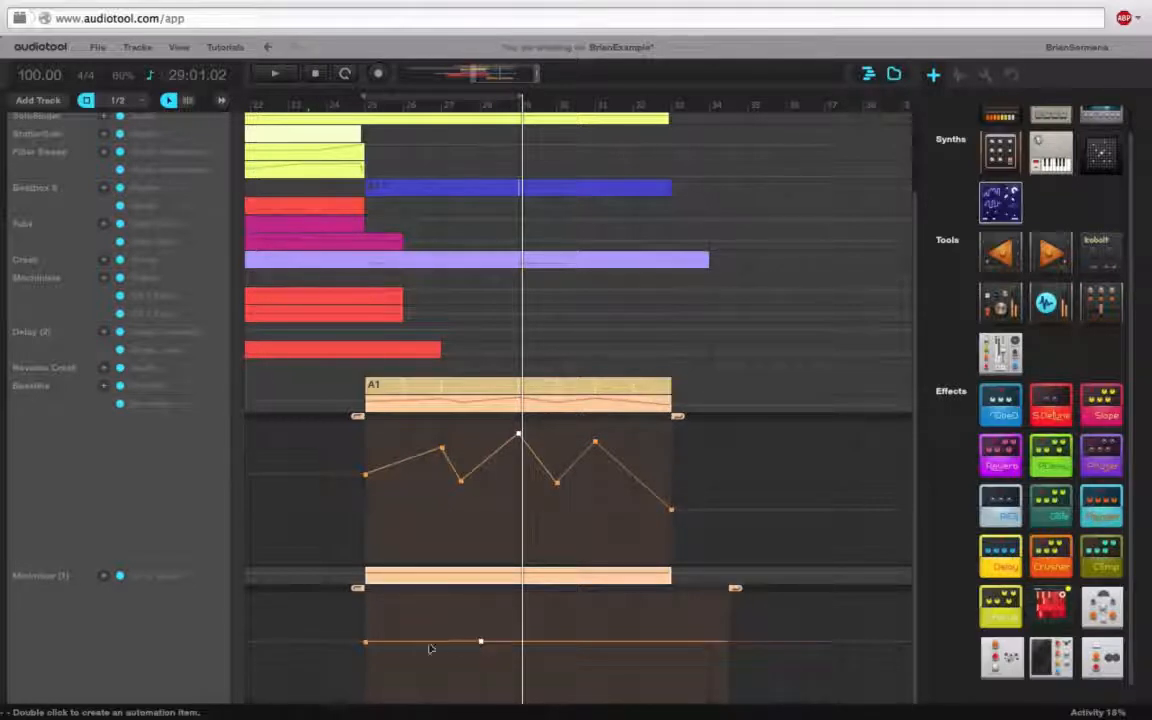
mouse_move(366, 665)
mouse_down()
mouse_move(366, 582)
mouse_move(366, 688)
mouse_up()
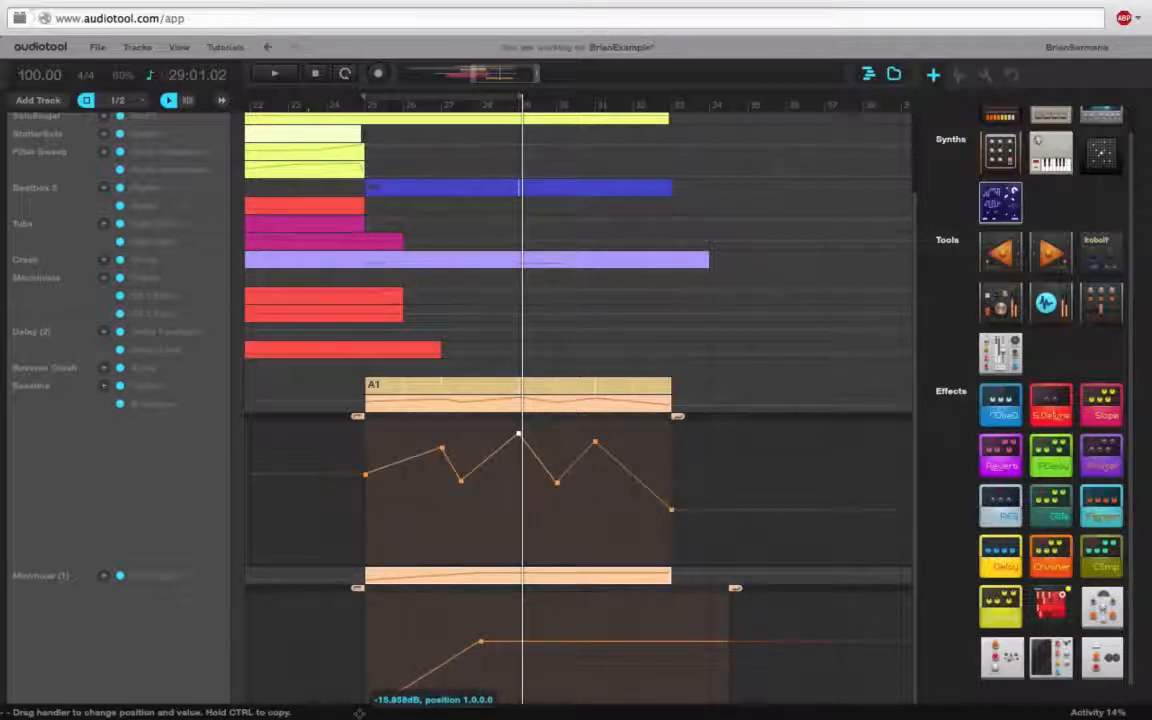
Step: Play the transition from about bar 24 and check the third channel's controls on the mixer
click(328, 103)
key(space)
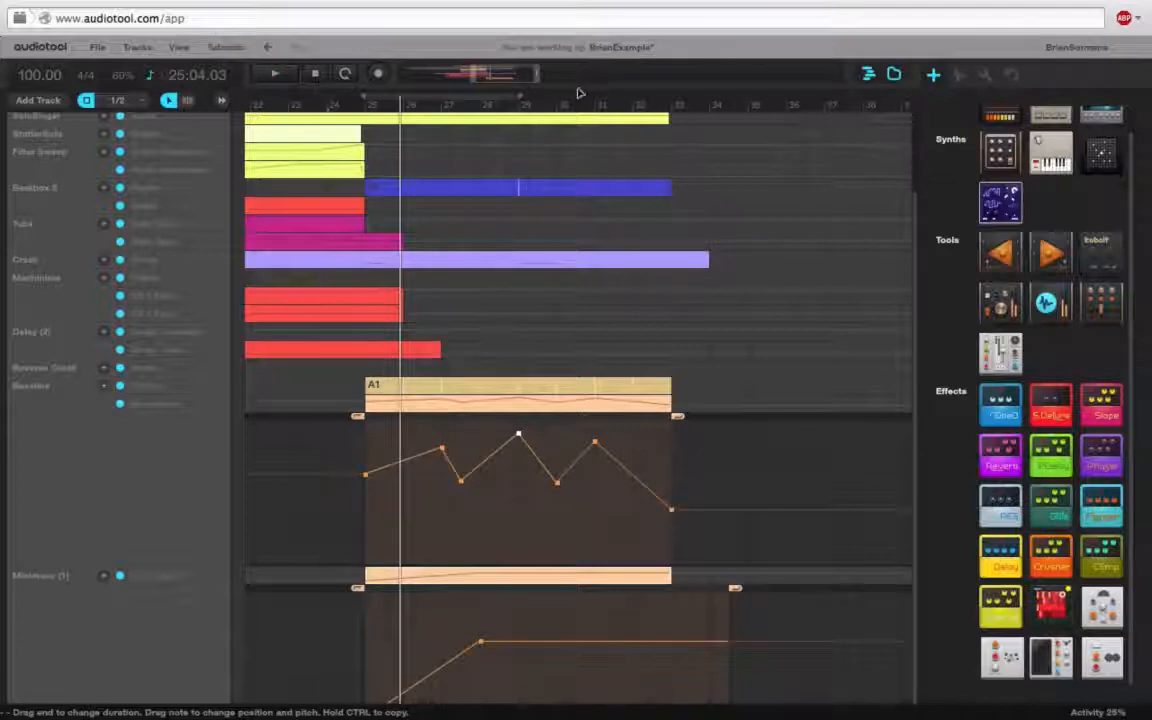
drag(578, 62, 578, 486)
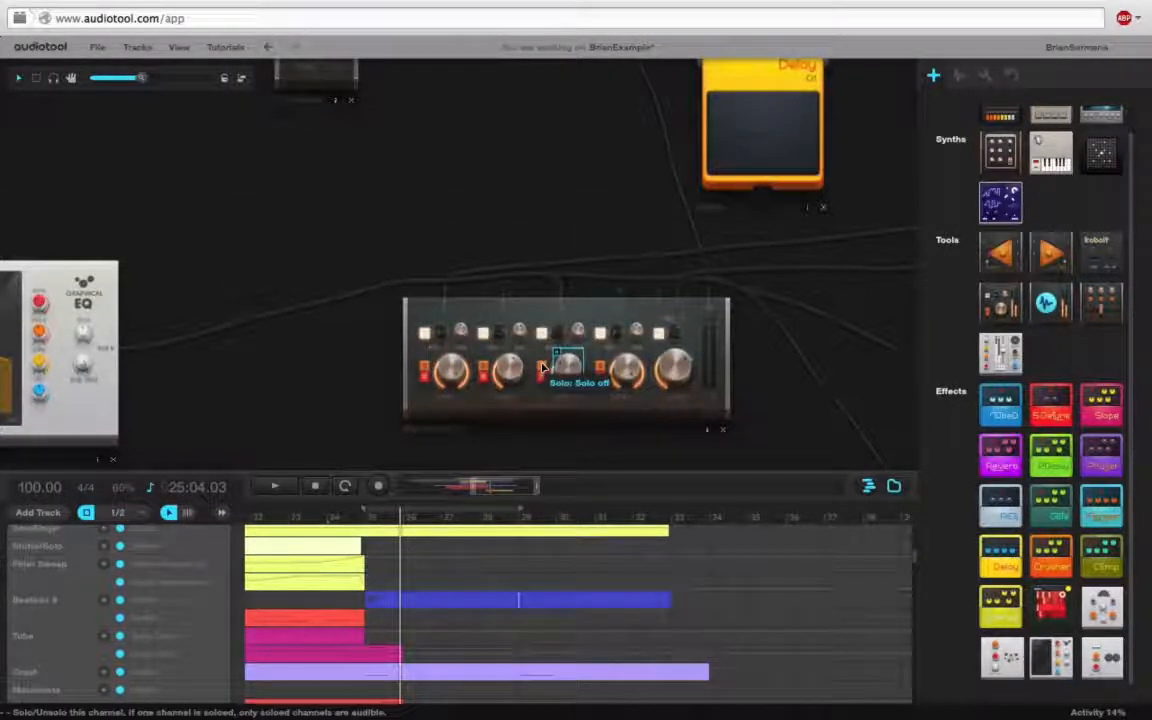
drag(866, 504, 866, 219)
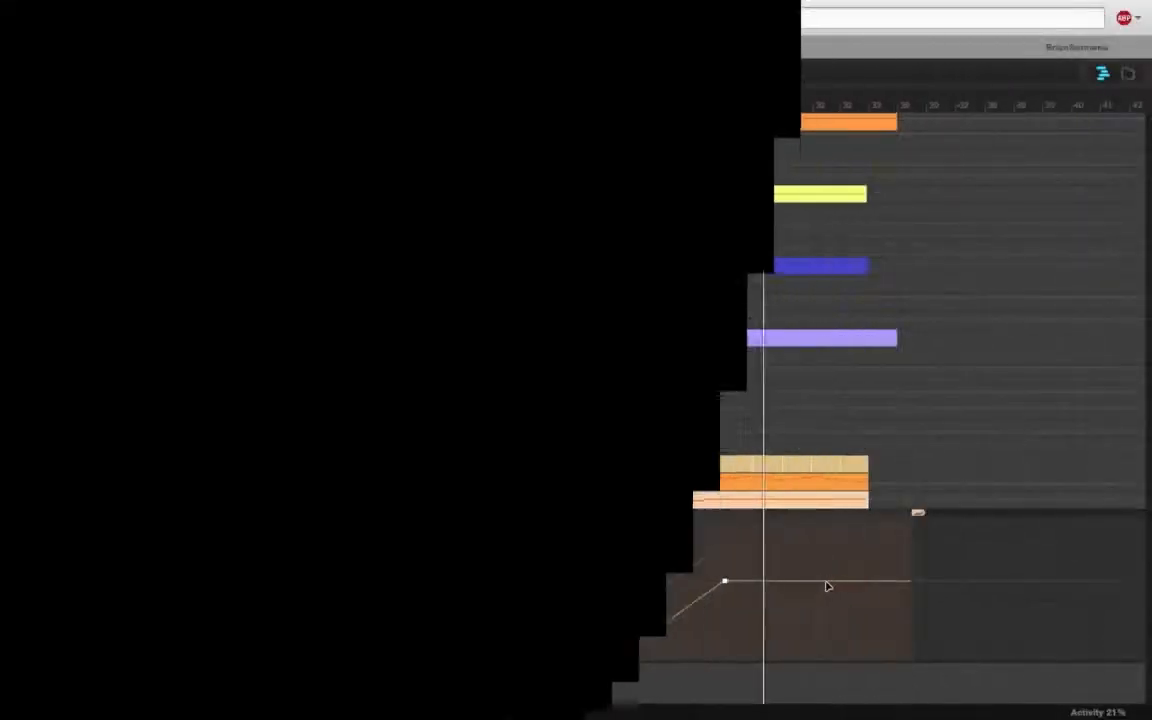
Step: Add level automation points near bars 31.5 and 33, with the last slightly lower, and stop playback
double_click(828, 586)
double_click(866, 589)
drag(866, 589, 869, 599)
drag(869, 599, 869, 591)
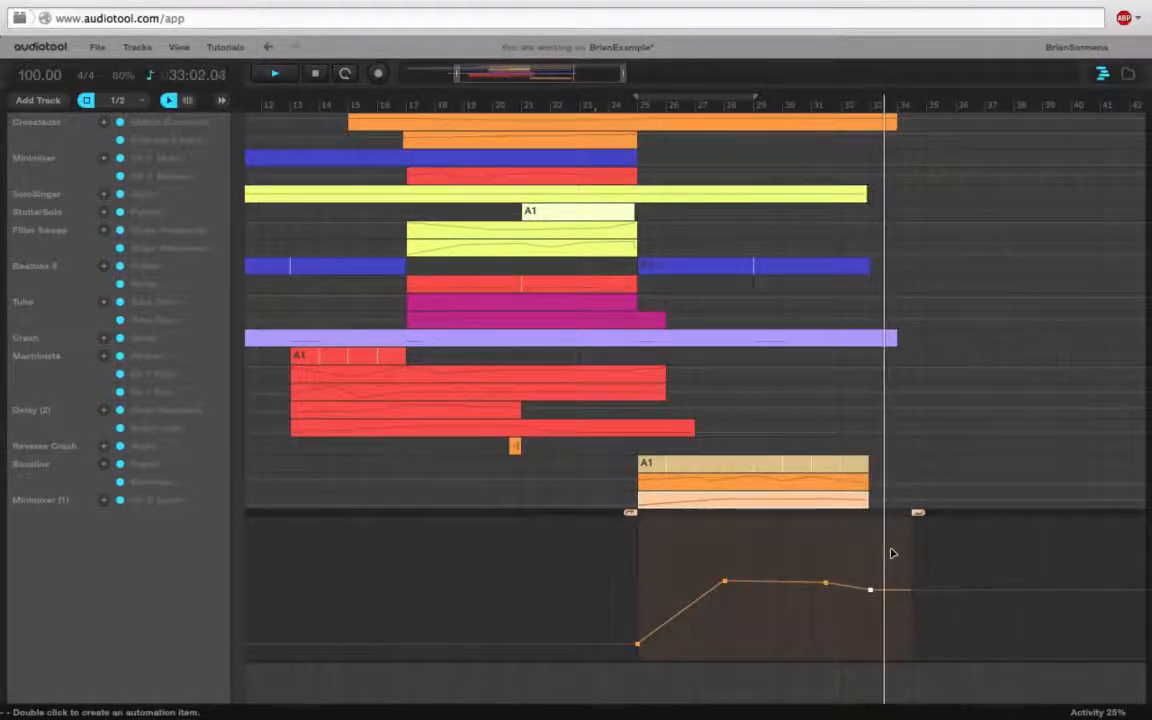
key(space)
click(615, 61)
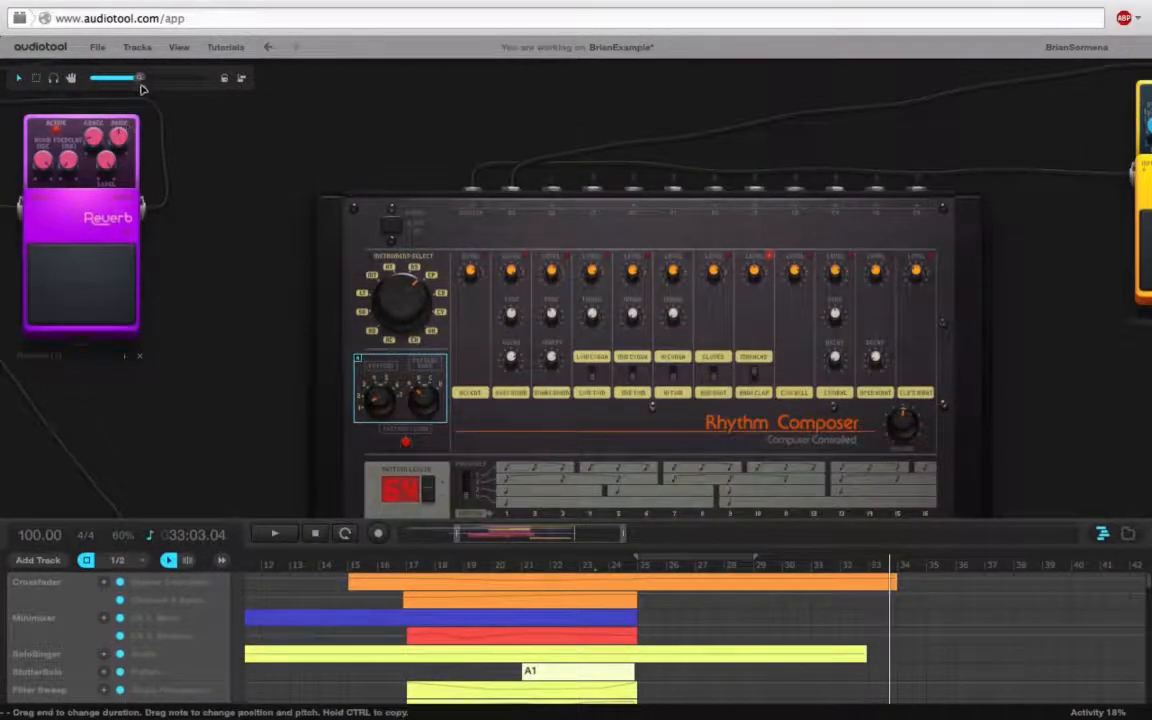
drag(141, 89, 96, 80)
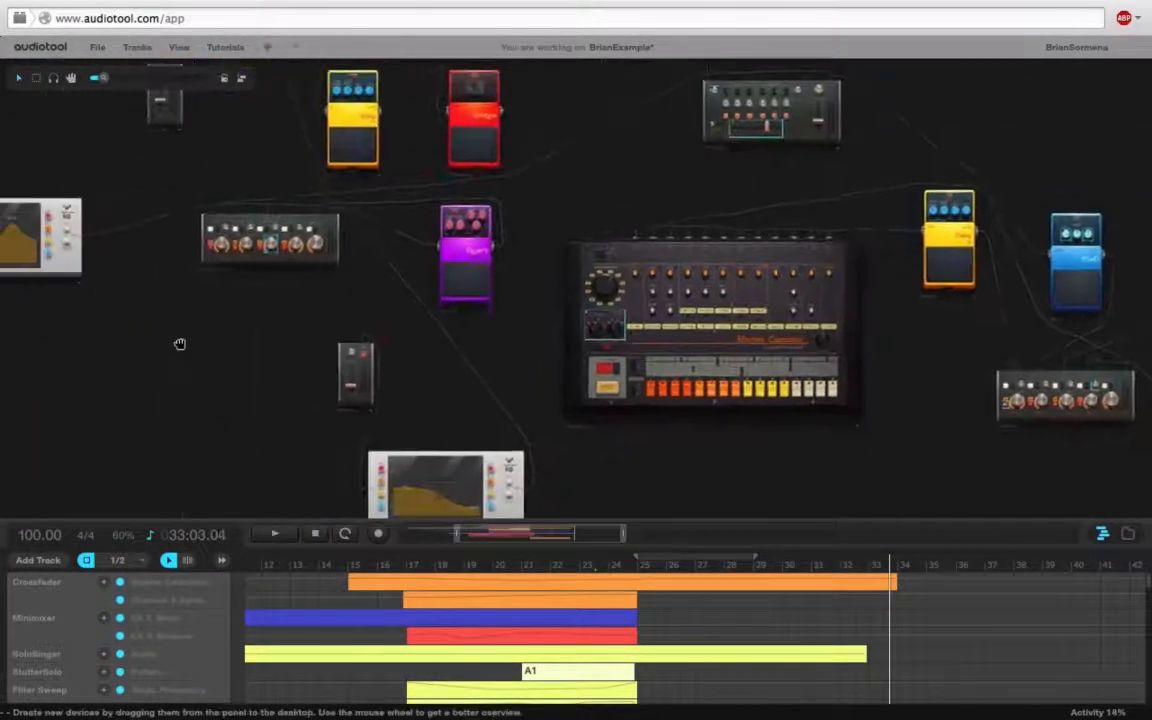
drag(180, 344, 278, 311)
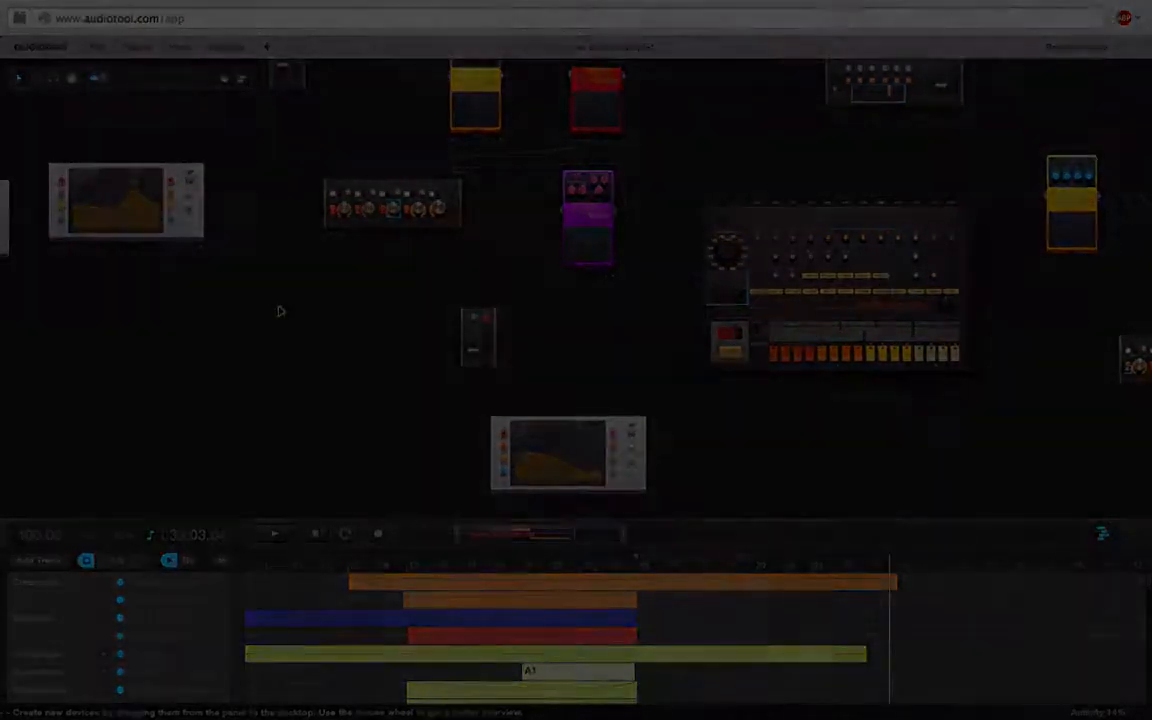